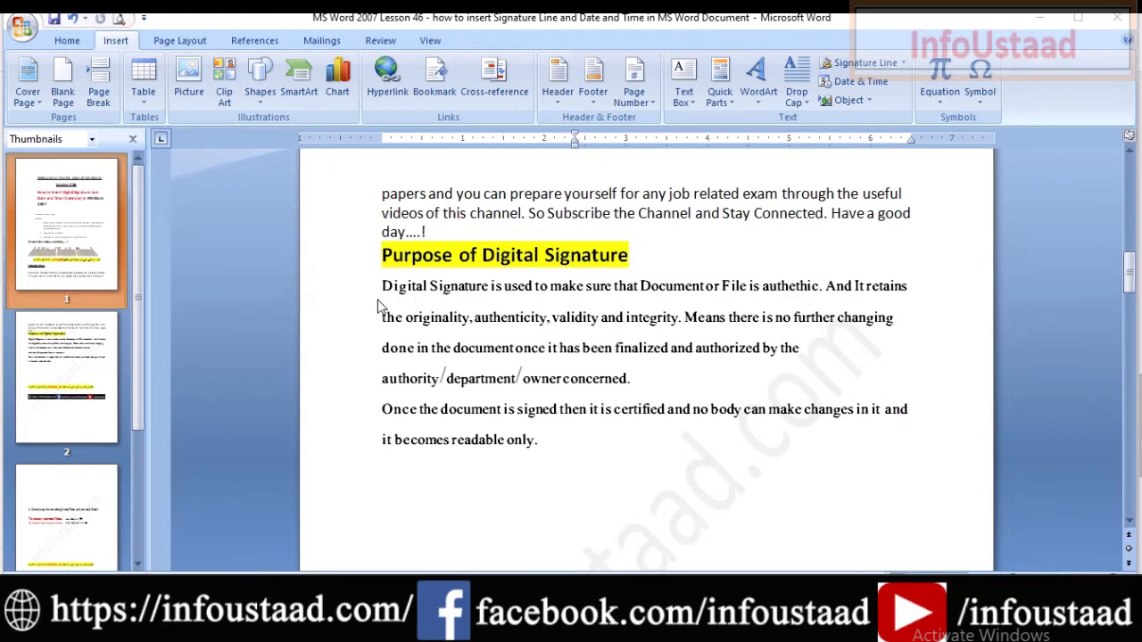
pyautogui.moveTo(378, 301); pyautogui.dragTo(684, 343)
pyautogui.moveTo(363, 249)
pyautogui.mouseDown()
pyautogui.moveTo(721, 437)
pyautogui.moveTo(942, 483)
pyautogui.mouseUp()
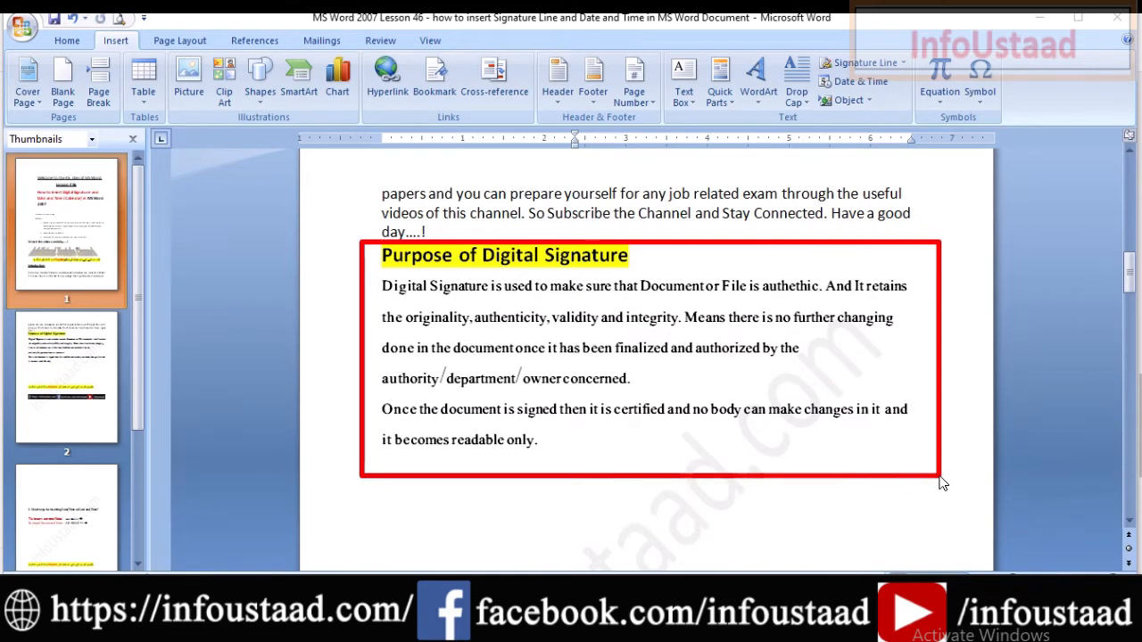
pyautogui.press('Escape')
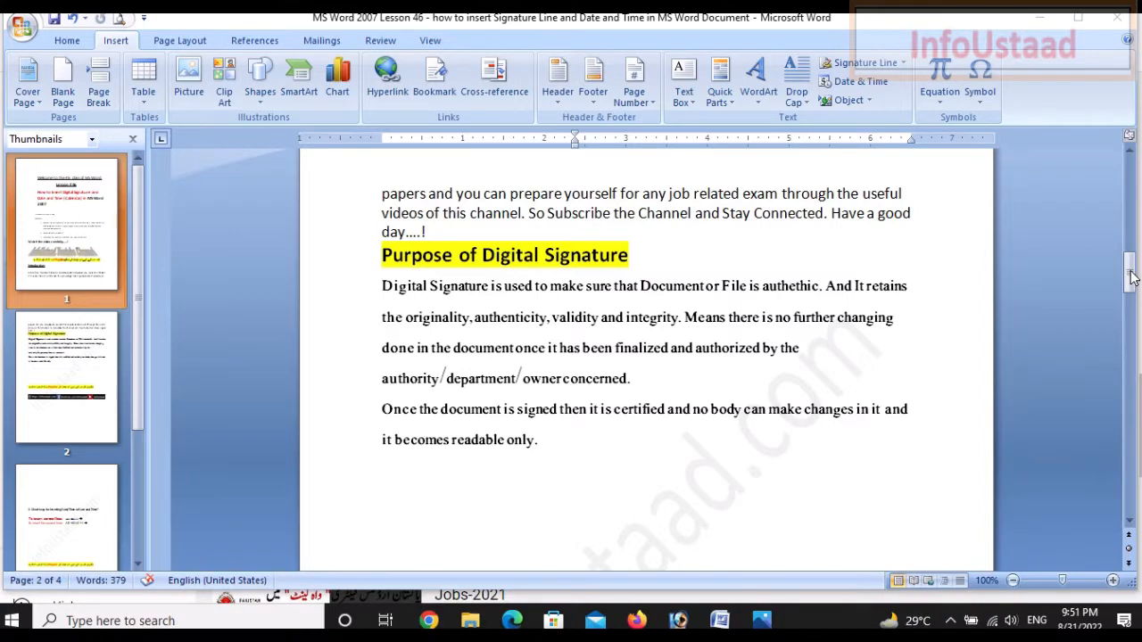
pyautogui.moveTo(1131, 279); pyautogui.dragTo(1130, 297)
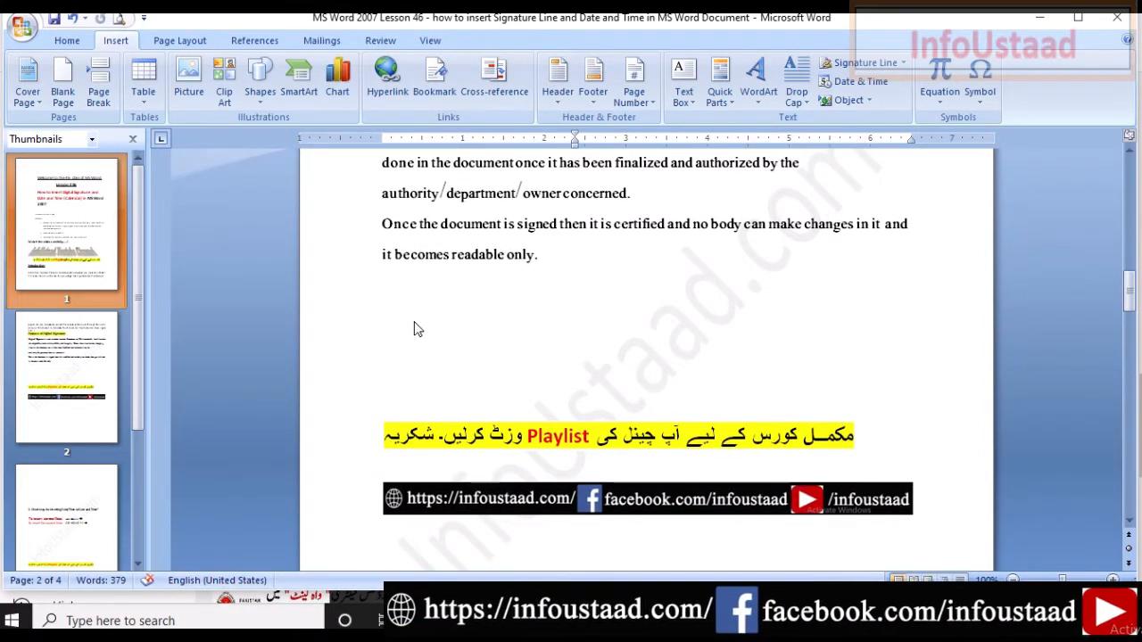
# Put the insertion point on the blank line below the 'readable only' paragraph on page 2.
pyautogui.click(400, 351)
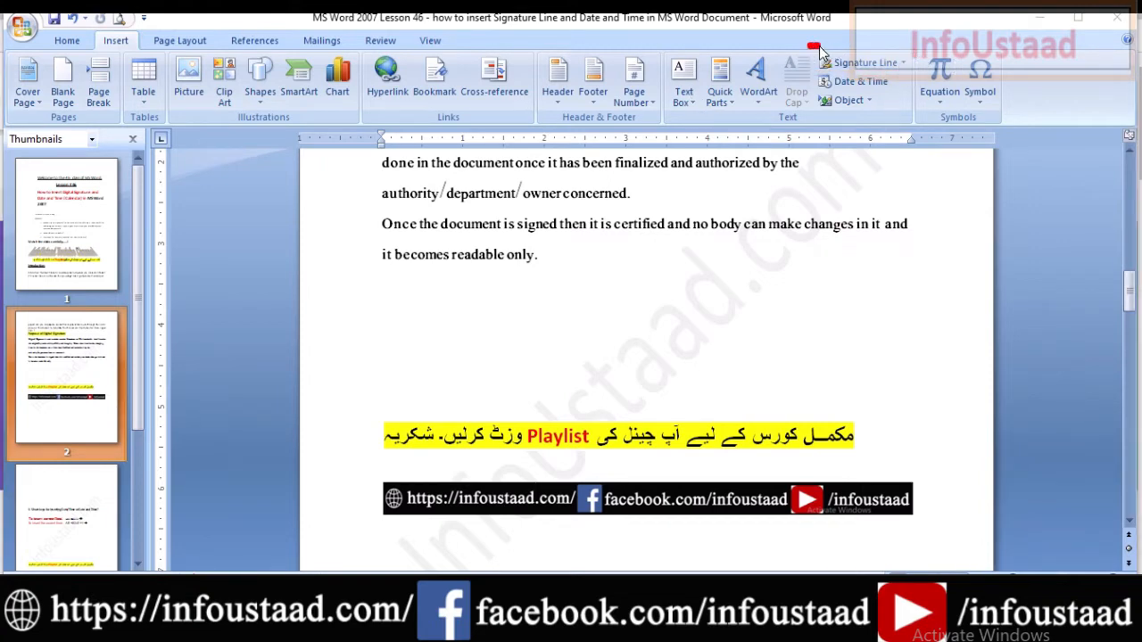
# Choose Microsoft Office Signature Line from the Insert tab's Signature Line dropdown.
pyautogui.click(904, 66)
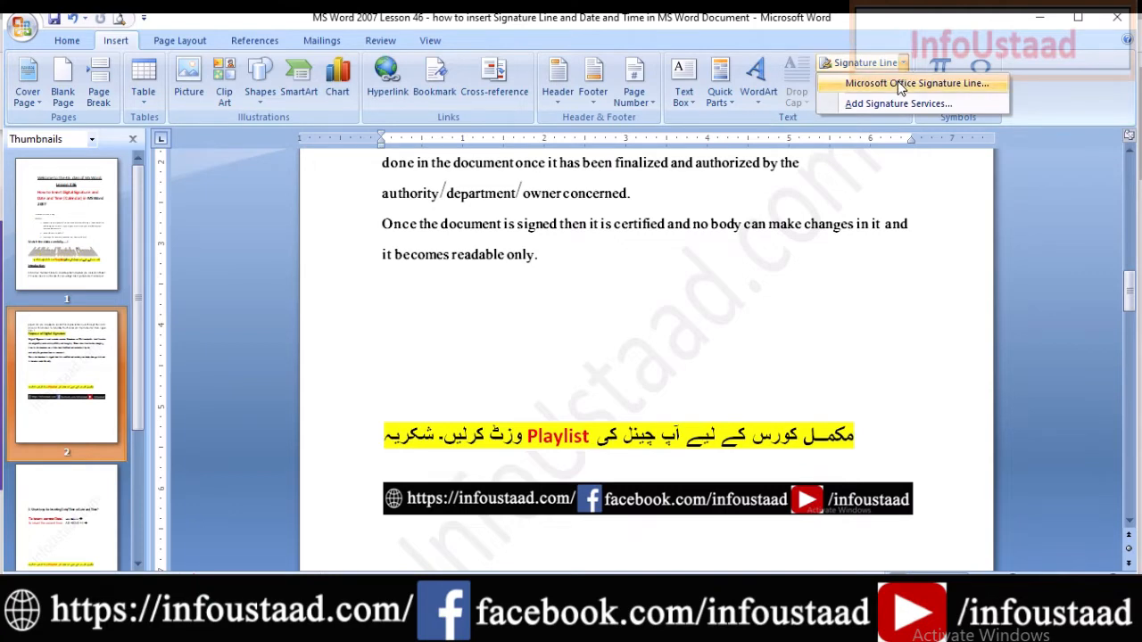
pyautogui.click(901, 84)
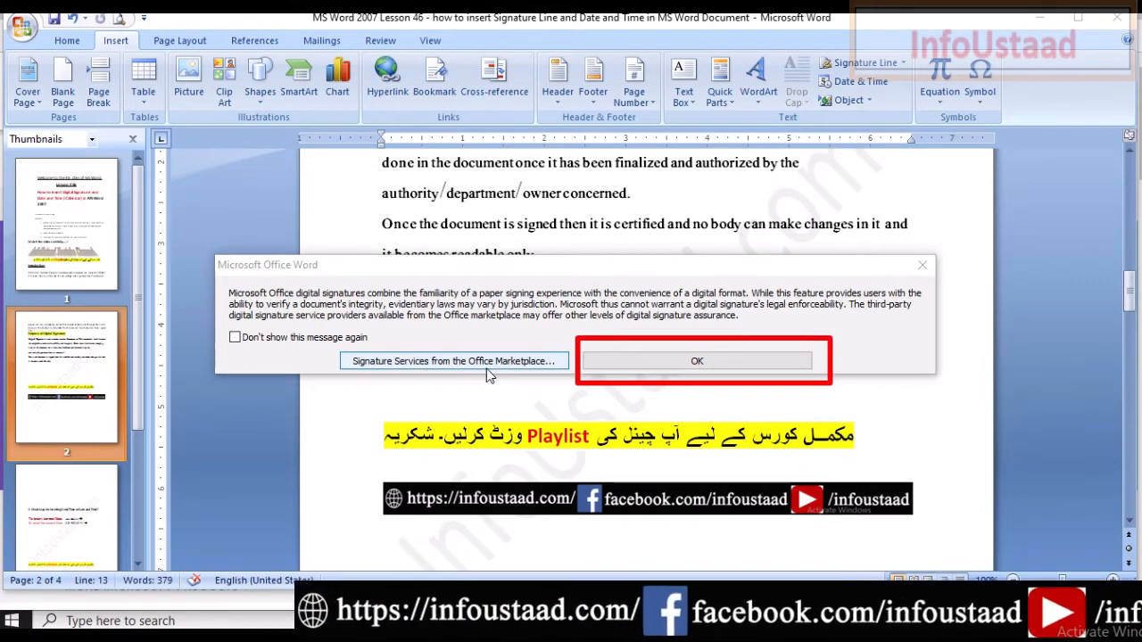
# Dismiss the notice, then enter the signer's name, title 'InfoUstaad CEO' and the signer's e-mail address.
pyautogui.click(630, 363)
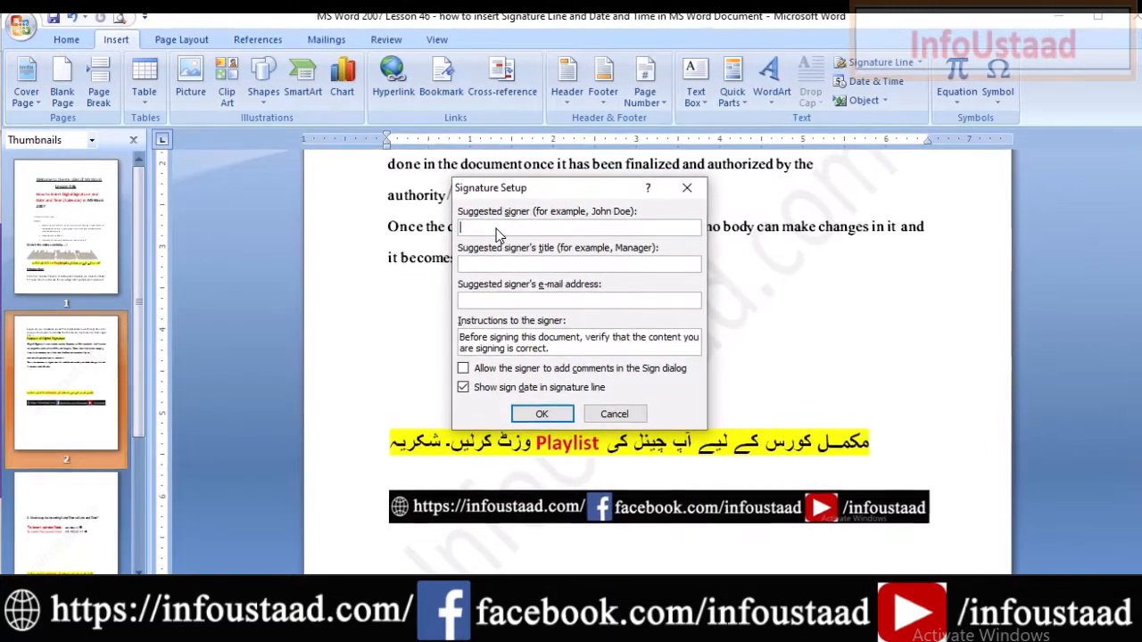
pyautogui.write('Mumtaz')
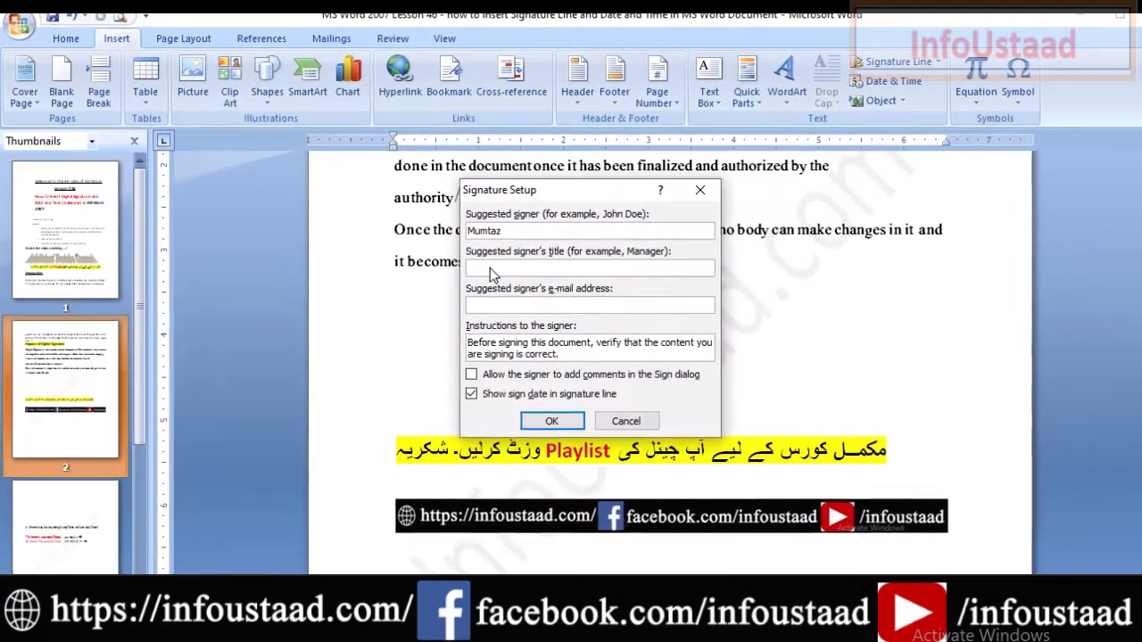
pyautogui.click(492, 270)
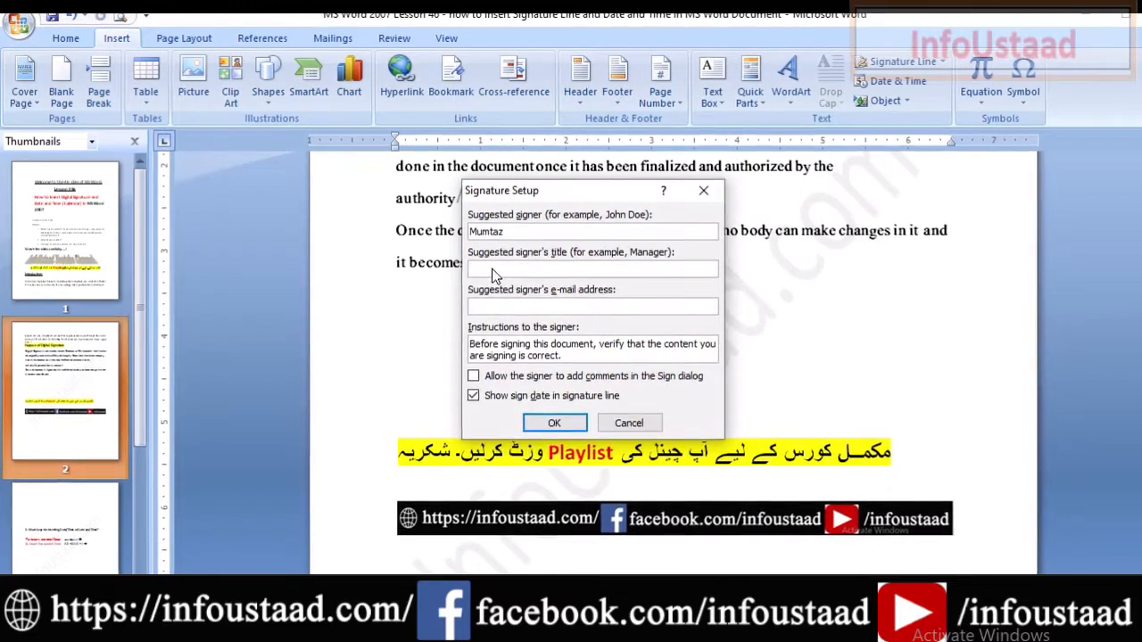
pyautogui.write('InfoUsta')
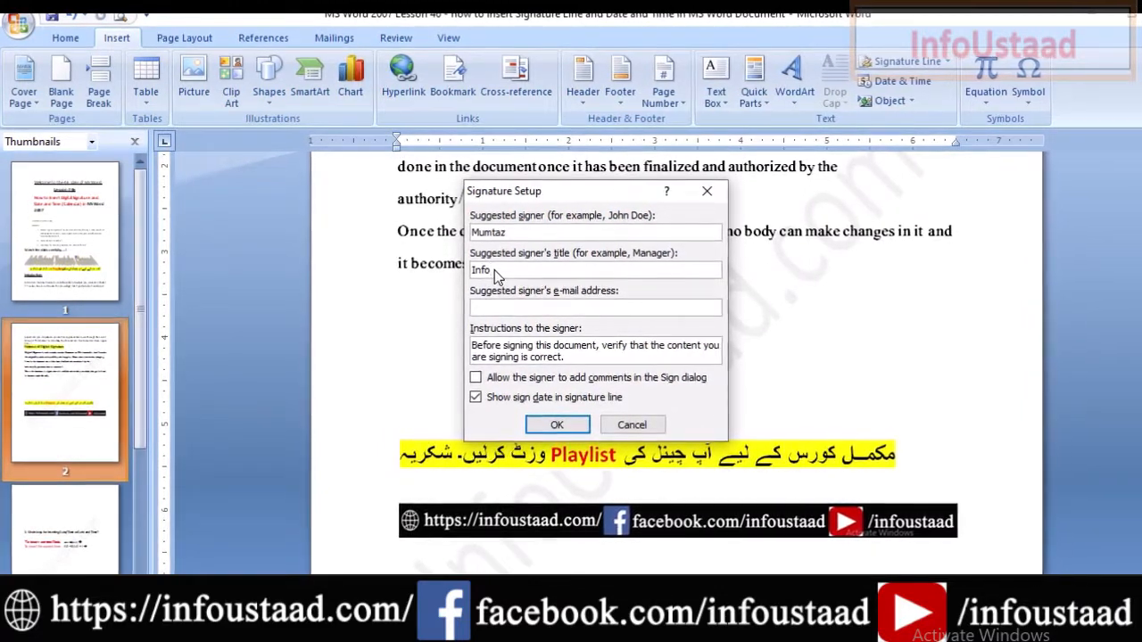
pyautogui.write('ad CEO')
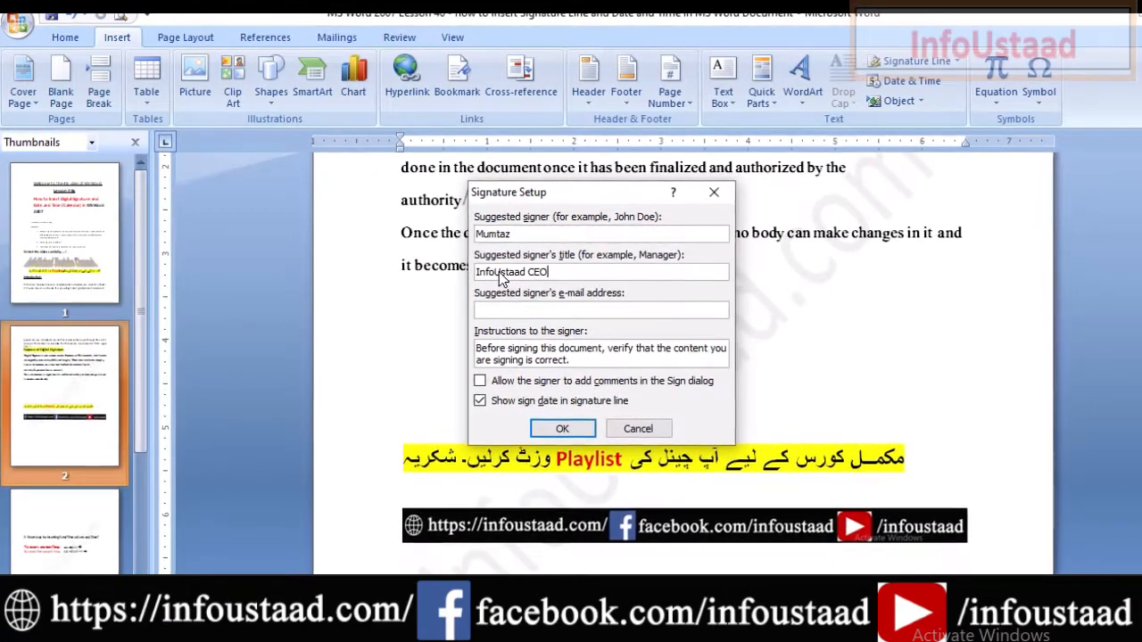
pyautogui.click(557, 313)
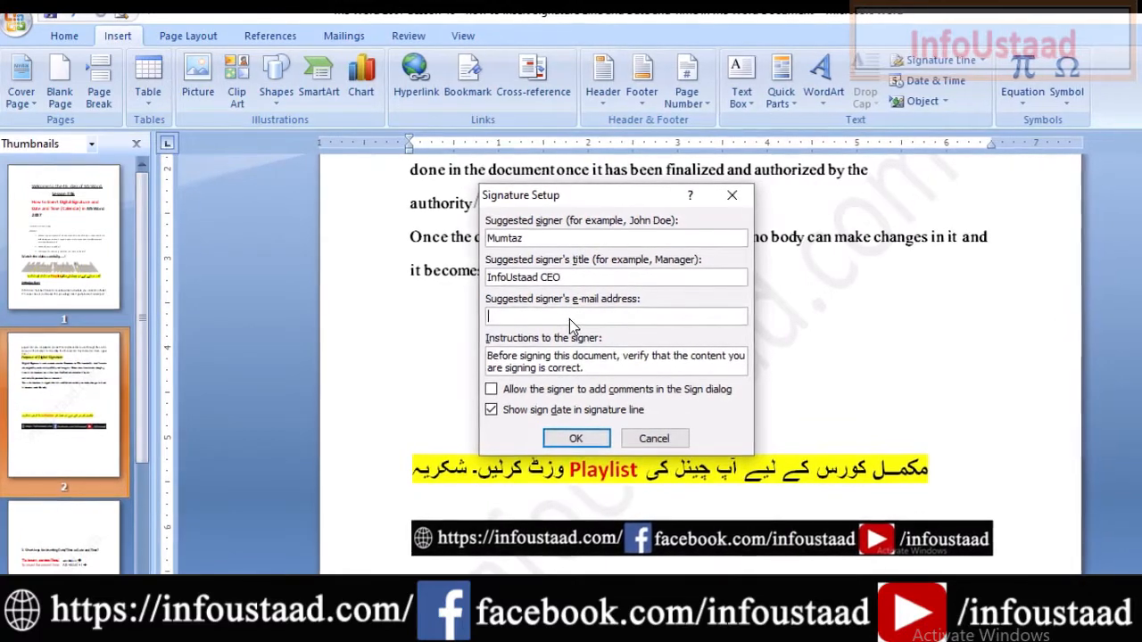
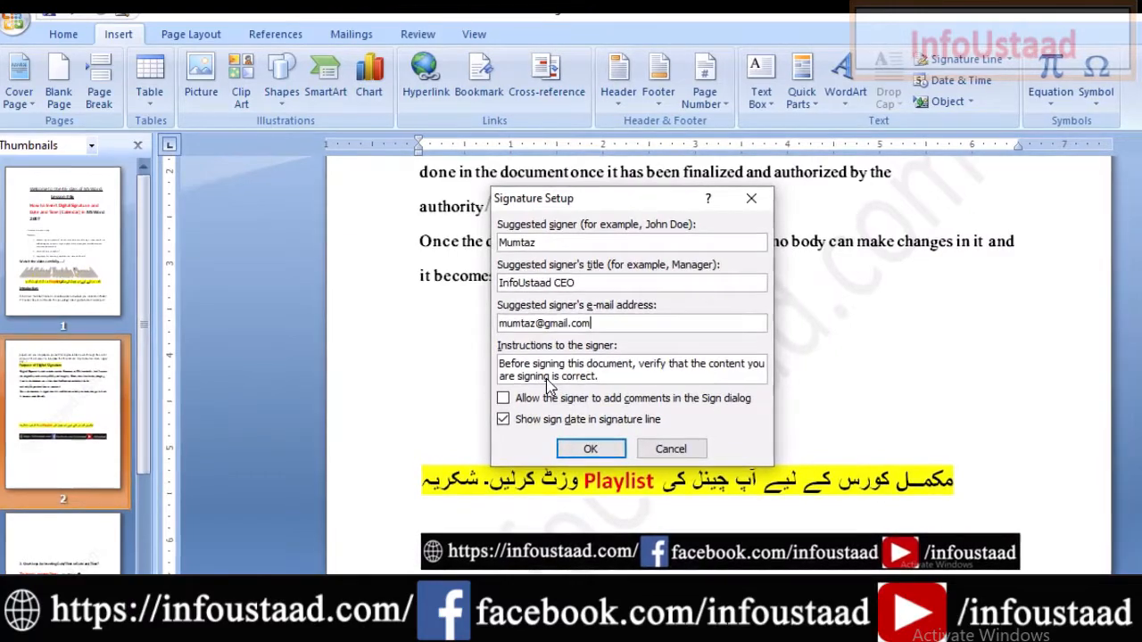
# Allow signer comments in the Sign dialog and keep the sign date shown in the signature line.
pyautogui.click(507, 402)
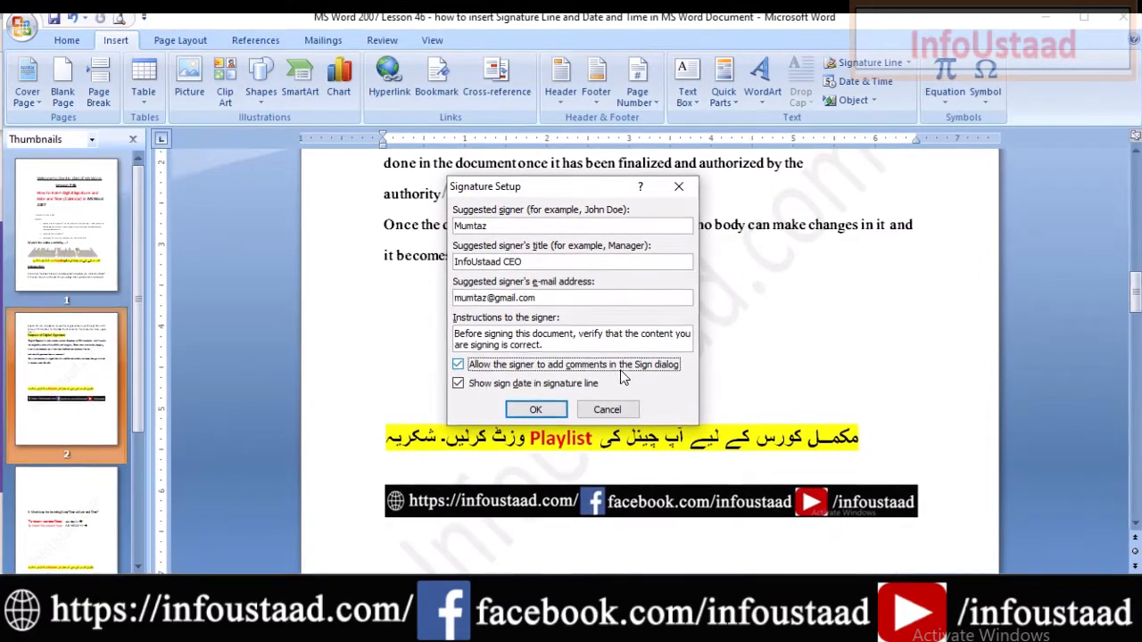
pyautogui.click(464, 391)
pyautogui.click(464, 391)
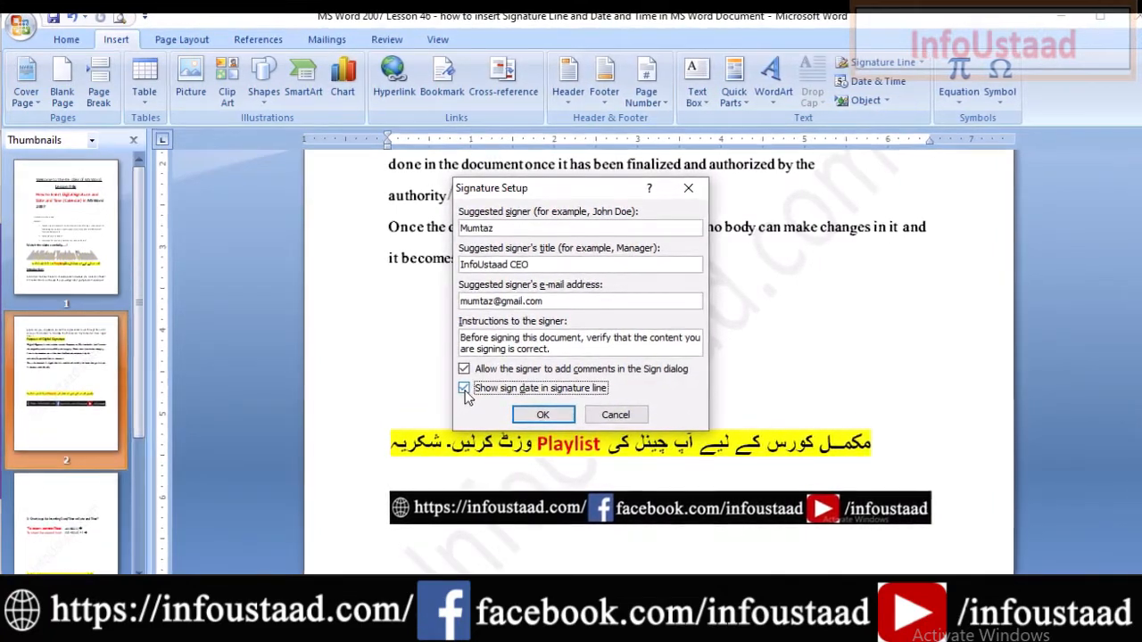
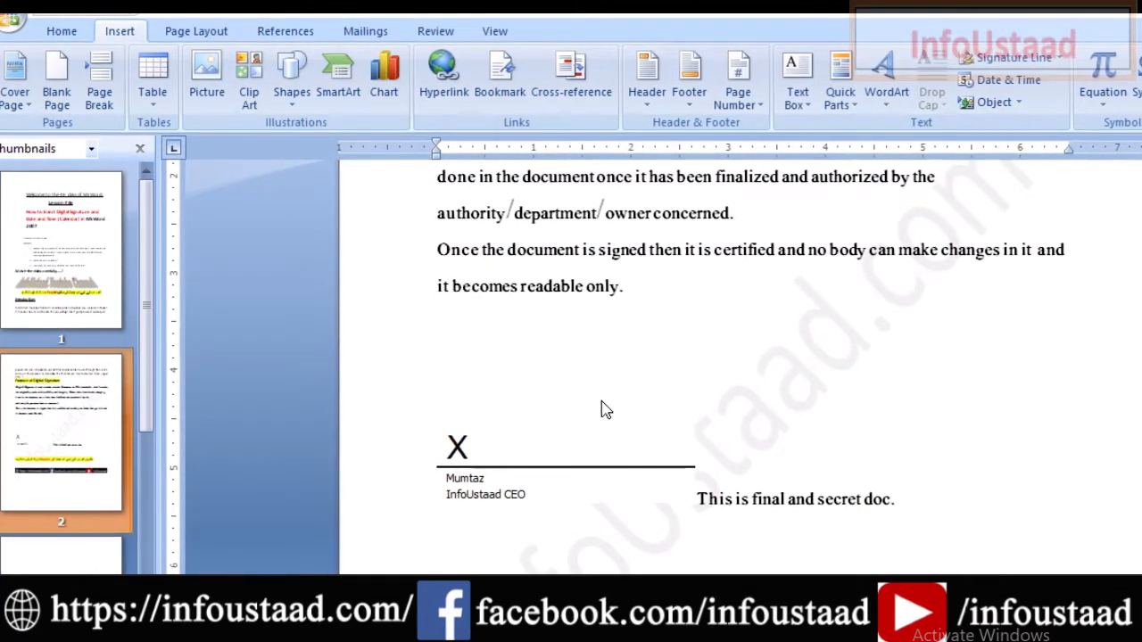
# Open the Sign dialog for the page 2 signature line and move it aside.
pyautogui.click(517, 442)
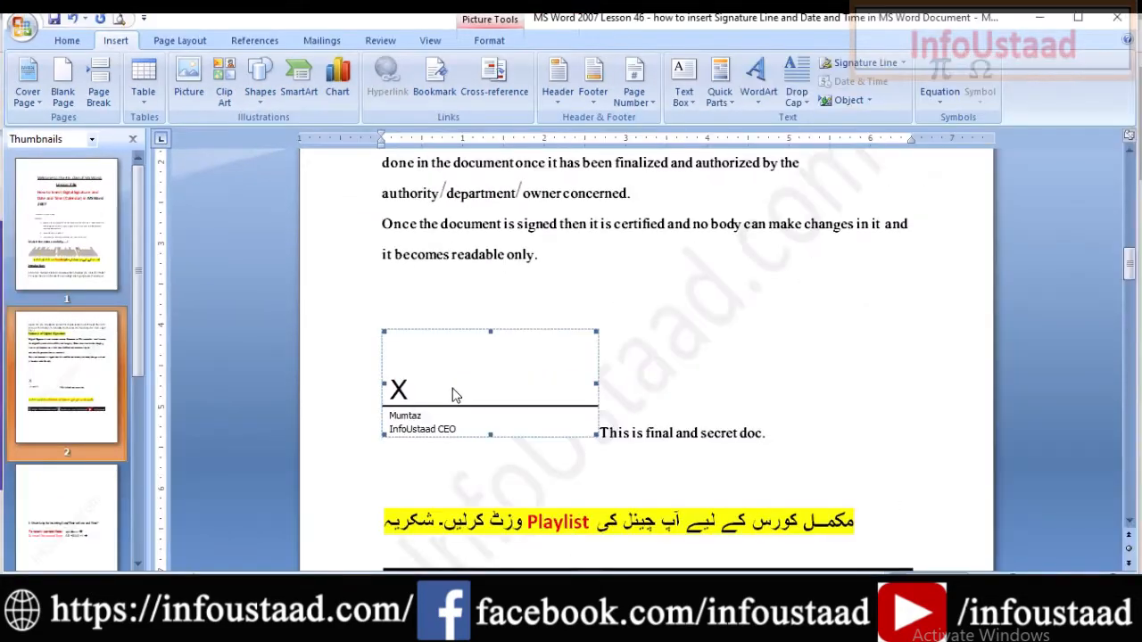
pyautogui.doubleClick(522, 444)
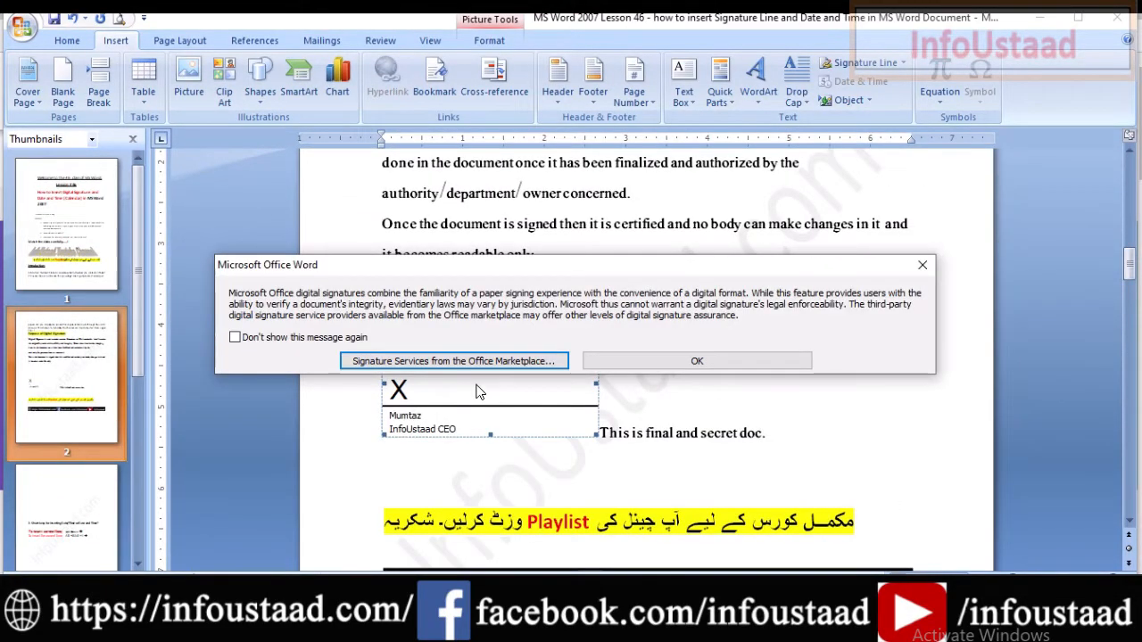
pyautogui.click(657, 362)
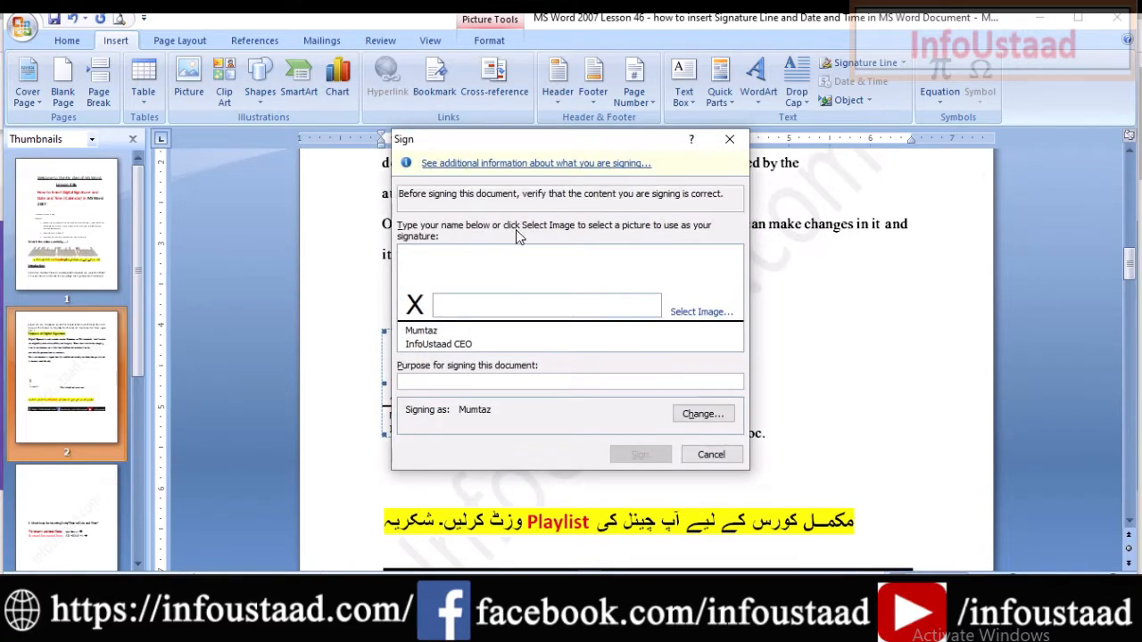
pyautogui.moveTo(463, 139)
pyautogui.mouseDown()
pyautogui.moveTo(673, 145)
pyautogui.moveTo(687, 89)
pyautogui.mouseUp()
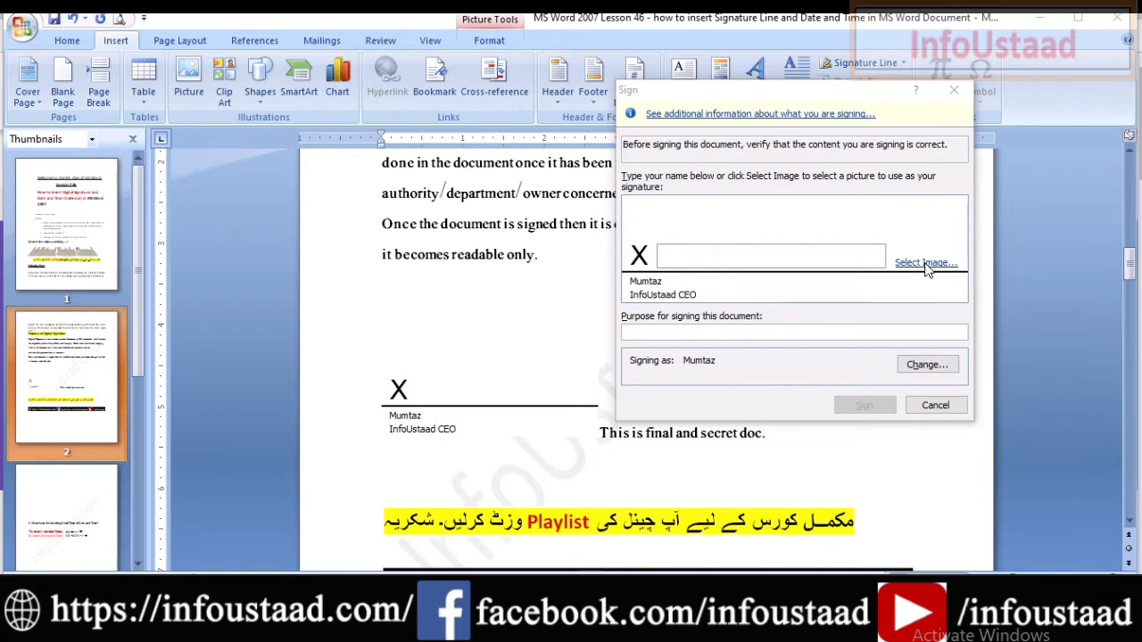
# Enter the signing purpose 'This is final doc' and browse for a signature picture.
pyautogui.click(686, 333)
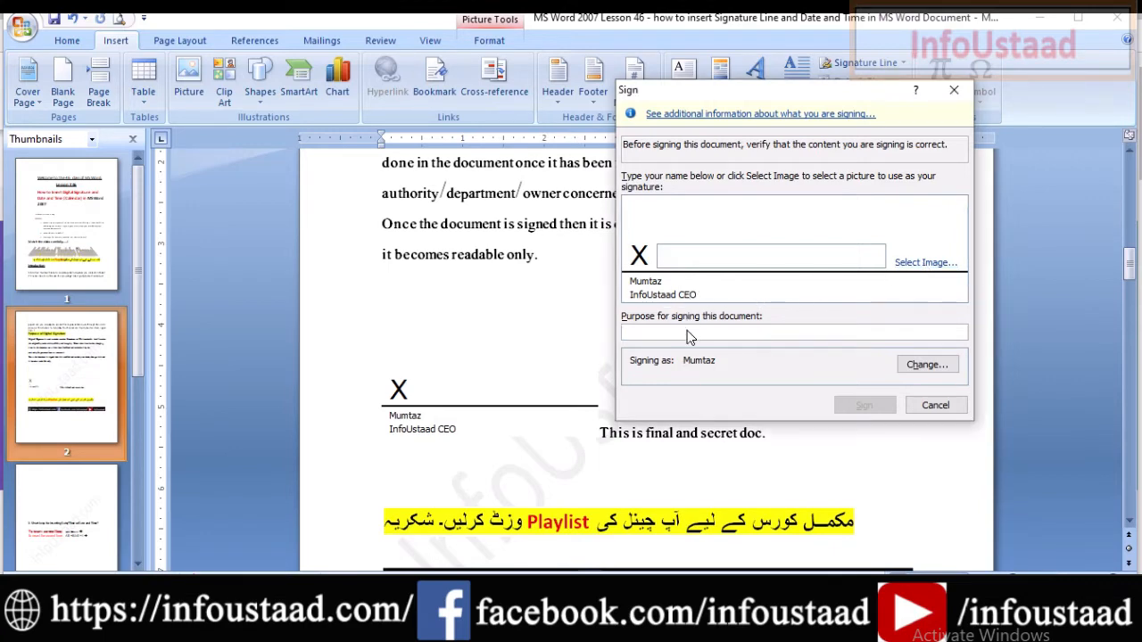
pyautogui.write('This is final doc')
pyautogui.click(909, 267)
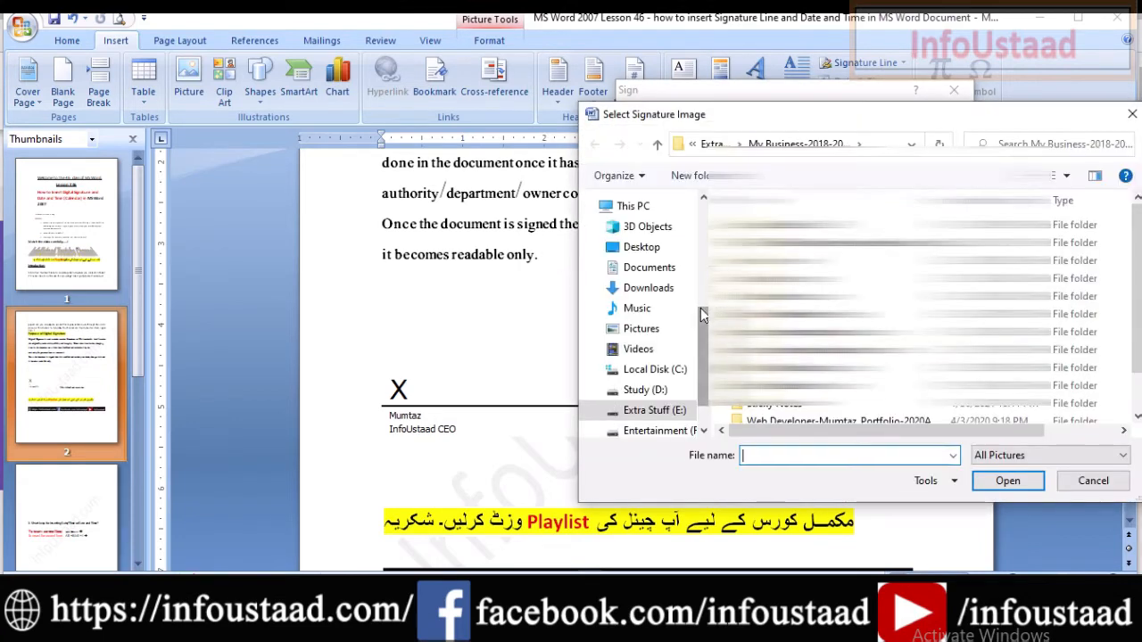
# Load the saved digital signature PNG file as the handwritten signature image.
pyautogui.moveTo(700, 313); pyautogui.dragTo(701, 332)
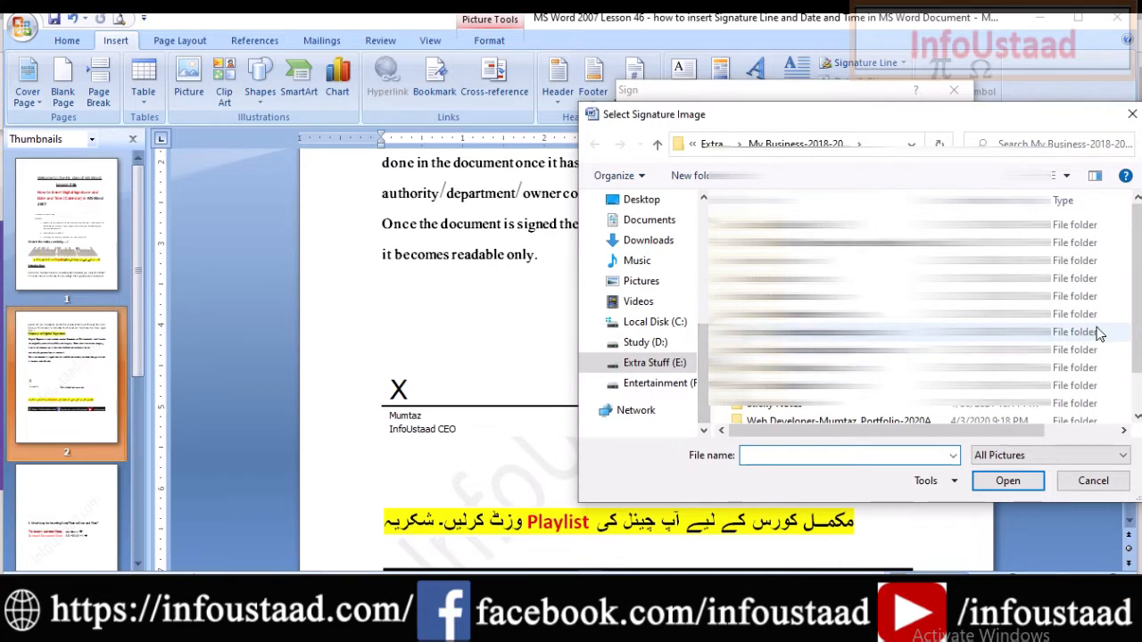
pyautogui.moveTo(1136, 310); pyautogui.dragTo(1137, 357)
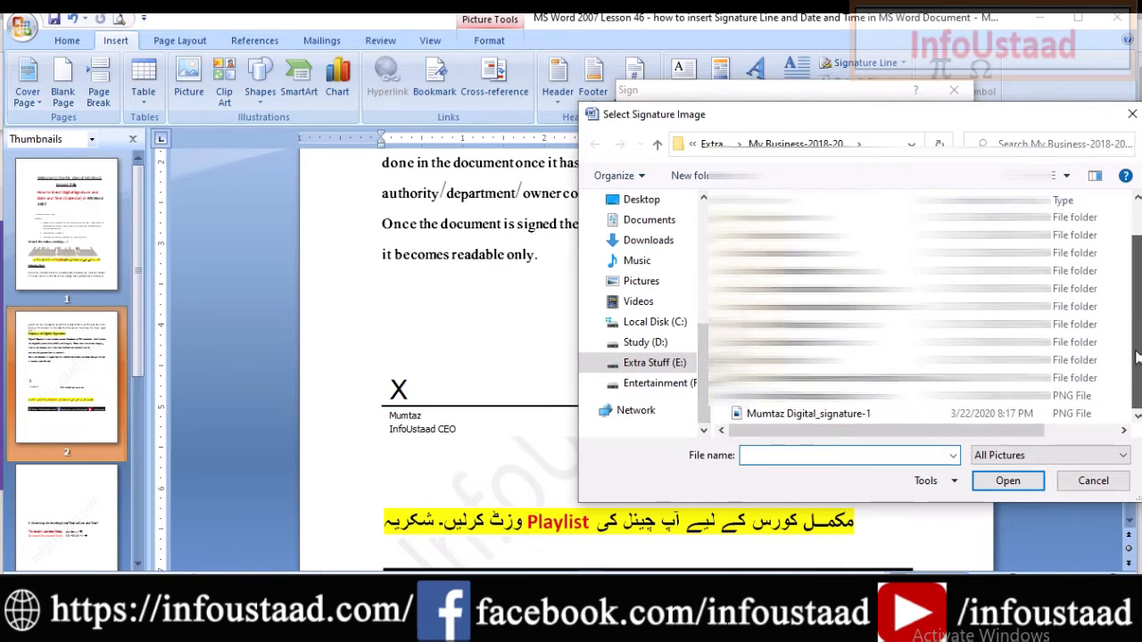
pyautogui.doubleClick(820, 412)
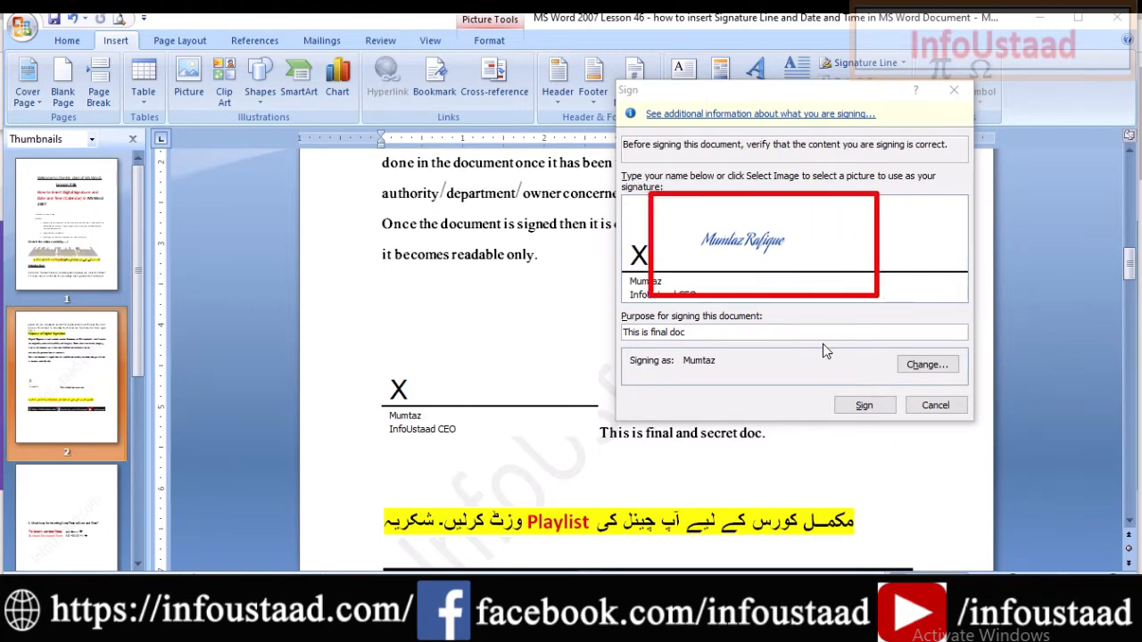
pyautogui.click(928, 365)
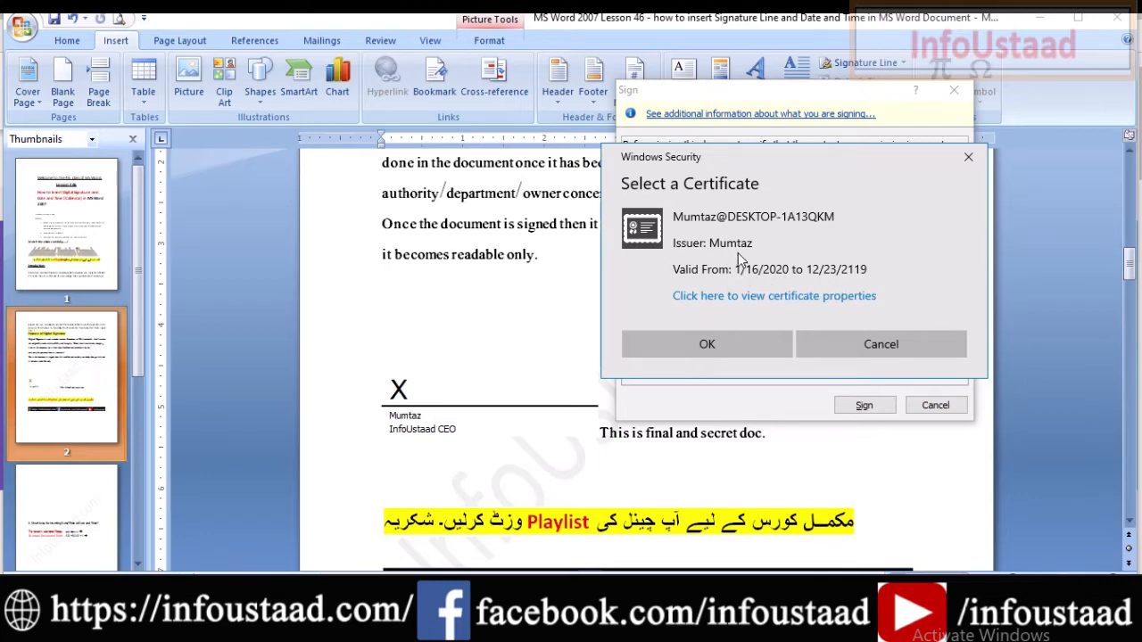
pyautogui.click(763, 296)
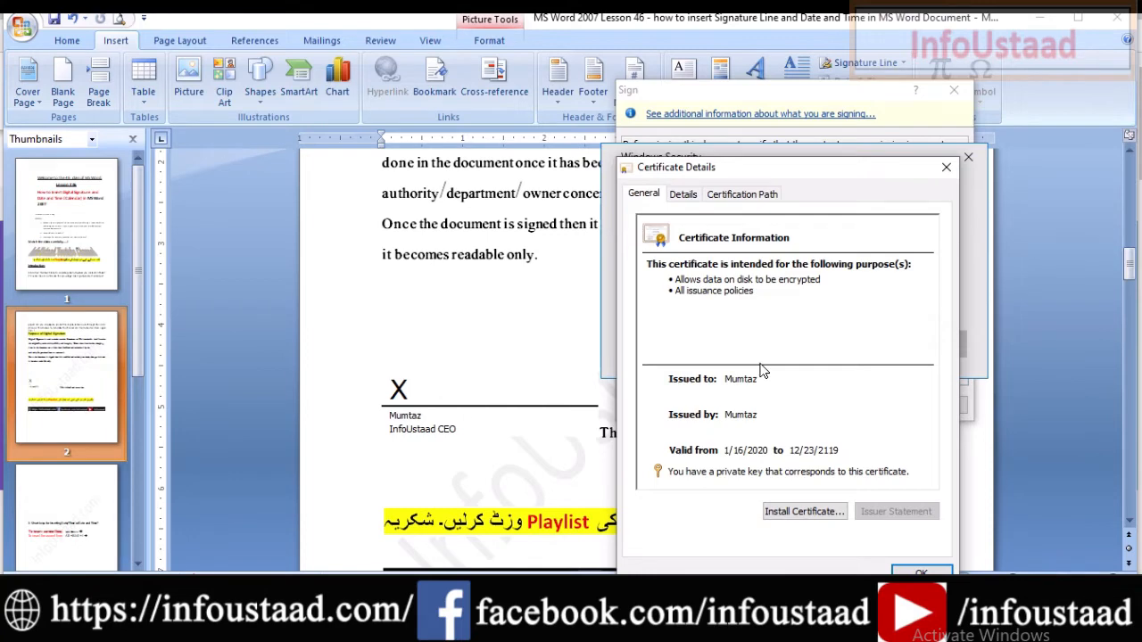
pyautogui.click(947, 174)
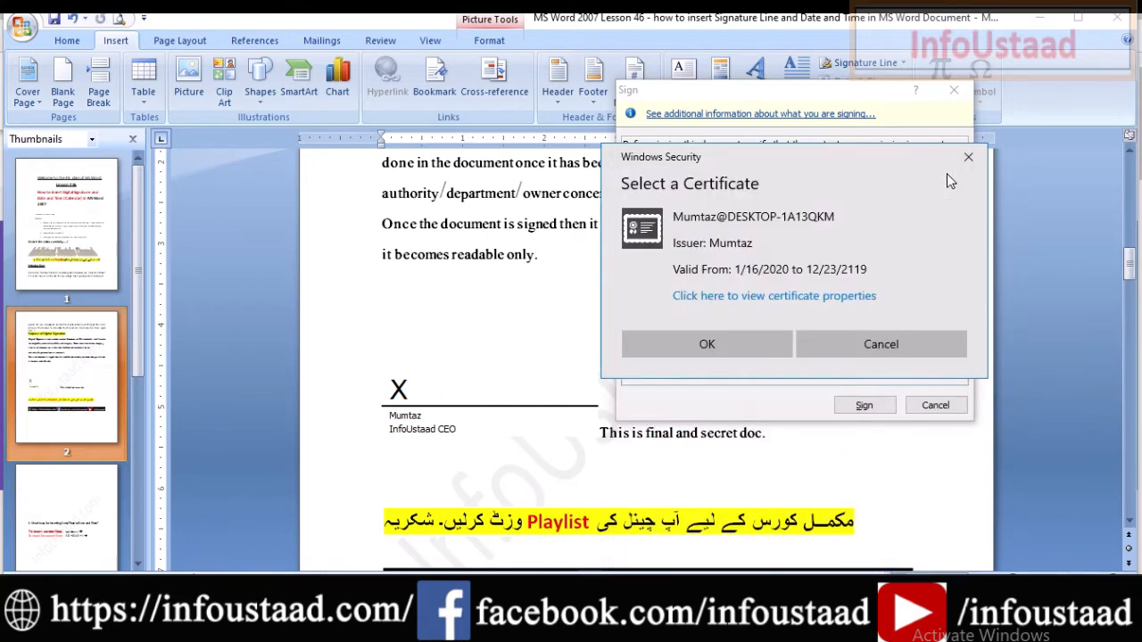
pyautogui.click(889, 343)
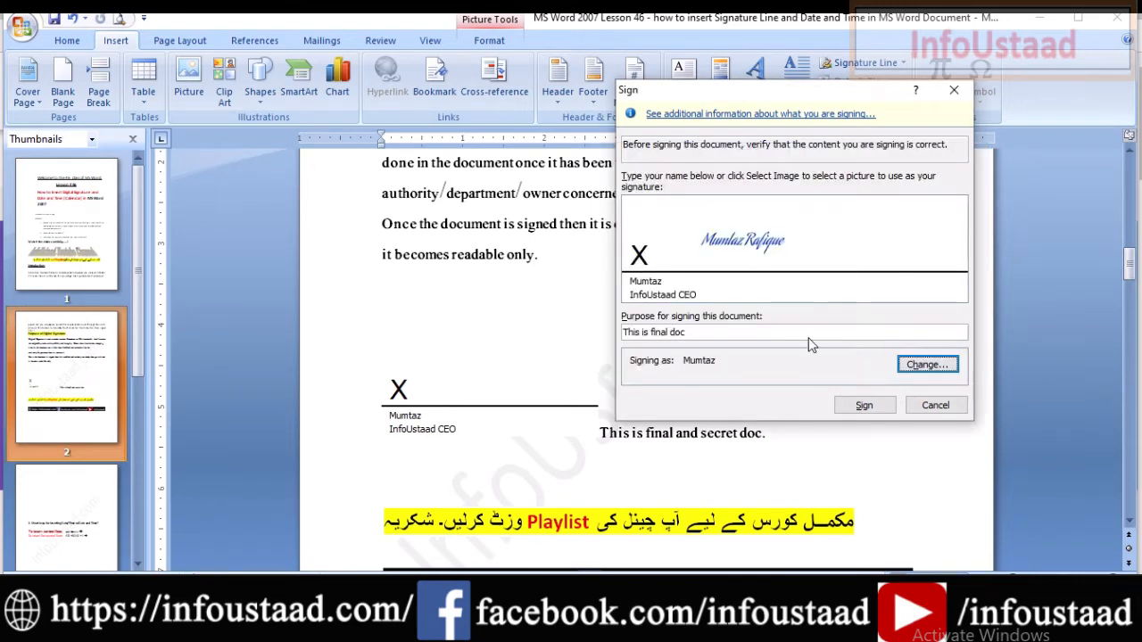
# Sign the document and acknowledge the confirmation, dating the signature 8/31/2022.
pyautogui.click(860, 407)
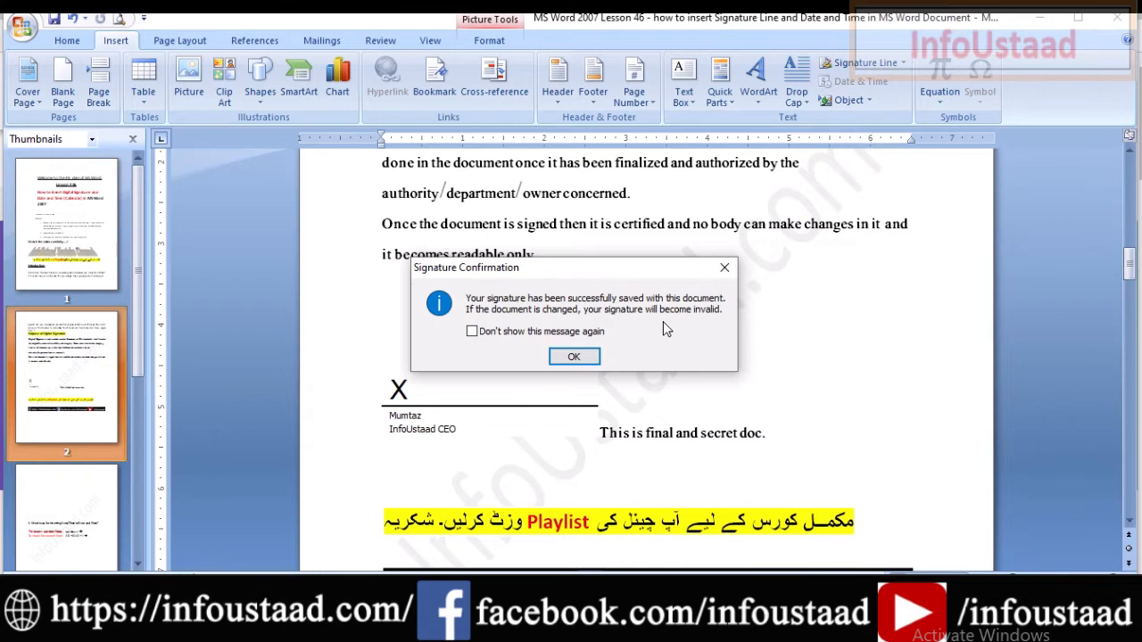
pyautogui.click(569, 357)
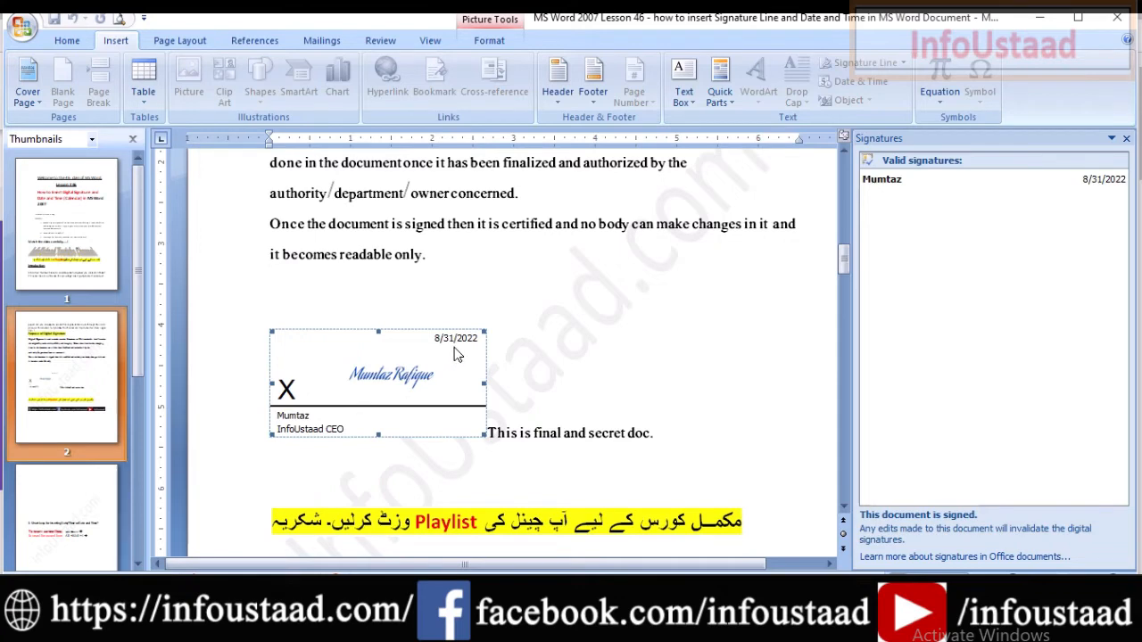
pyautogui.click(607, 344)
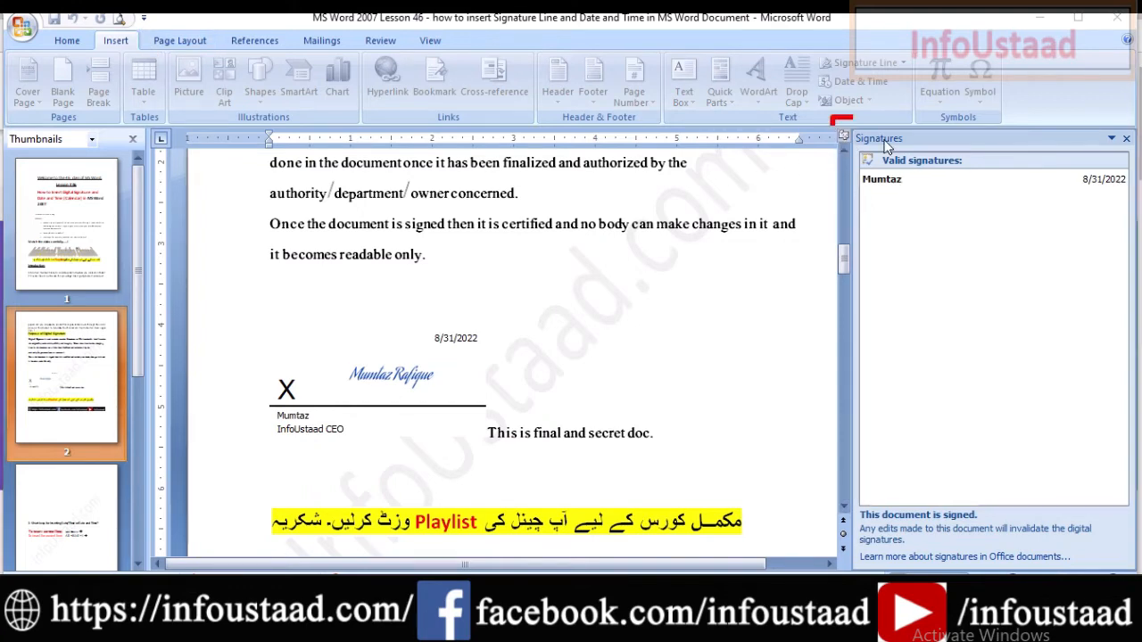
pyautogui.moveTo(831, 117)
pyautogui.mouseDown()
pyautogui.moveTo(1065, 307)
pyautogui.moveTo(1140, 533)
pyautogui.mouseUp()
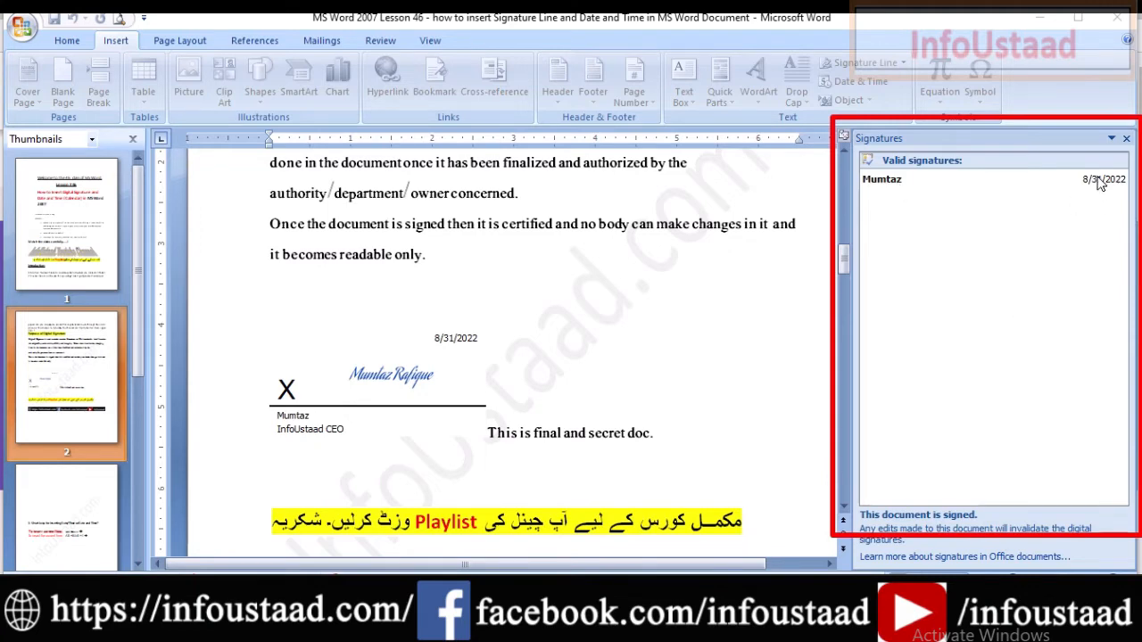
pyautogui.press('Escape')
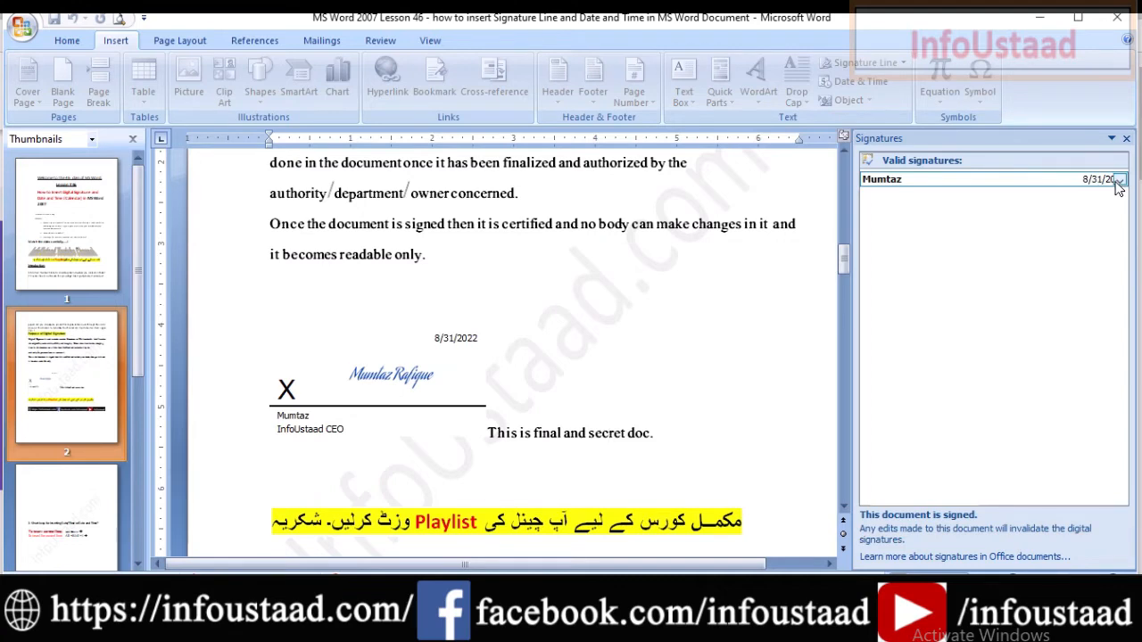
pyautogui.hotkey('ctrl', '2')
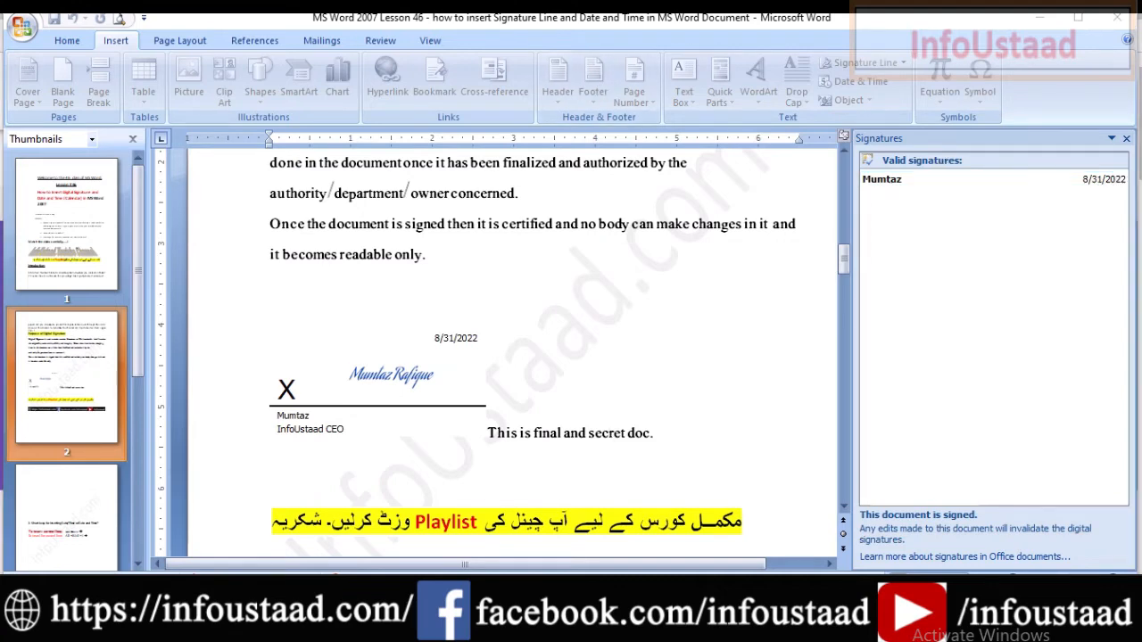
pyautogui.moveTo(5, 27)
pyautogui.mouseDown()
pyautogui.moveTo(300, 94)
pyautogui.moveTo(752, 162)
pyautogui.moveTo(1128, 148)
pyautogui.mouseUp()
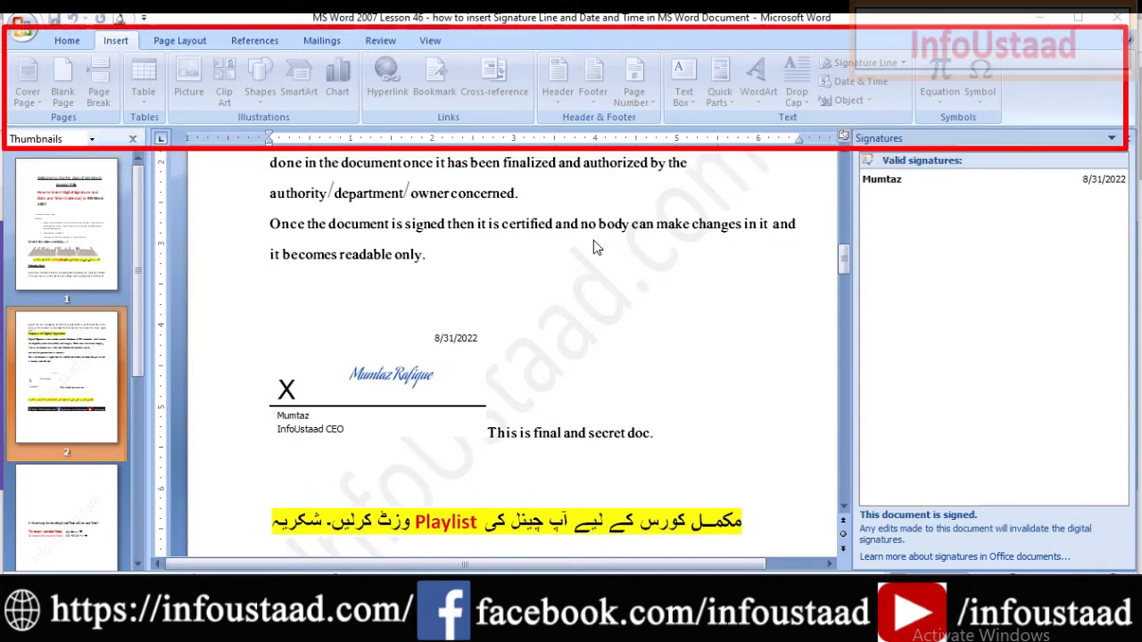
pyautogui.press('Escape')
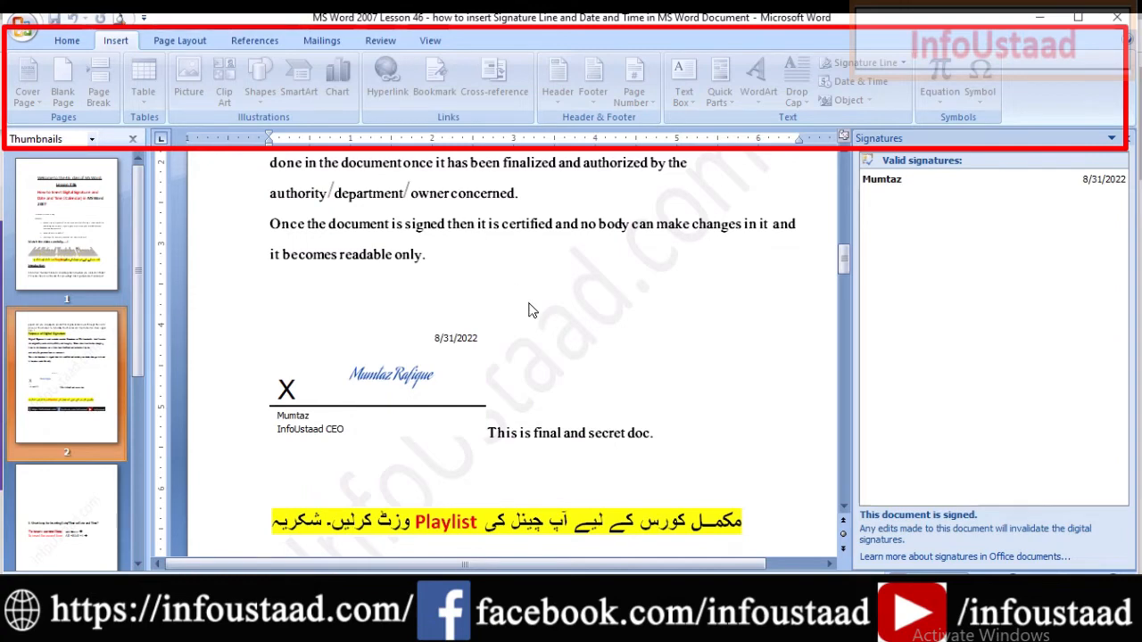
pyautogui.press('Escape')
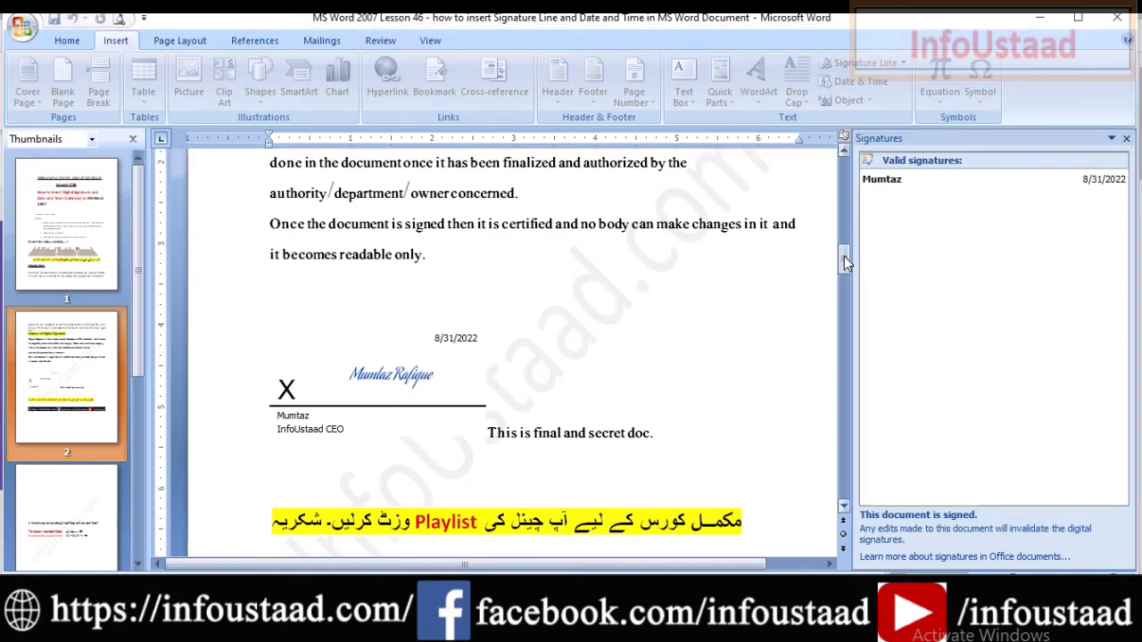
pyautogui.click(622, 438)
pyautogui.moveTo(848, 260)
pyautogui.mouseDown()
pyautogui.moveTo(847, 317)
pyautogui.moveTo(839, 241)
pyautogui.moveTo(838, 258)
pyautogui.mouseUp()
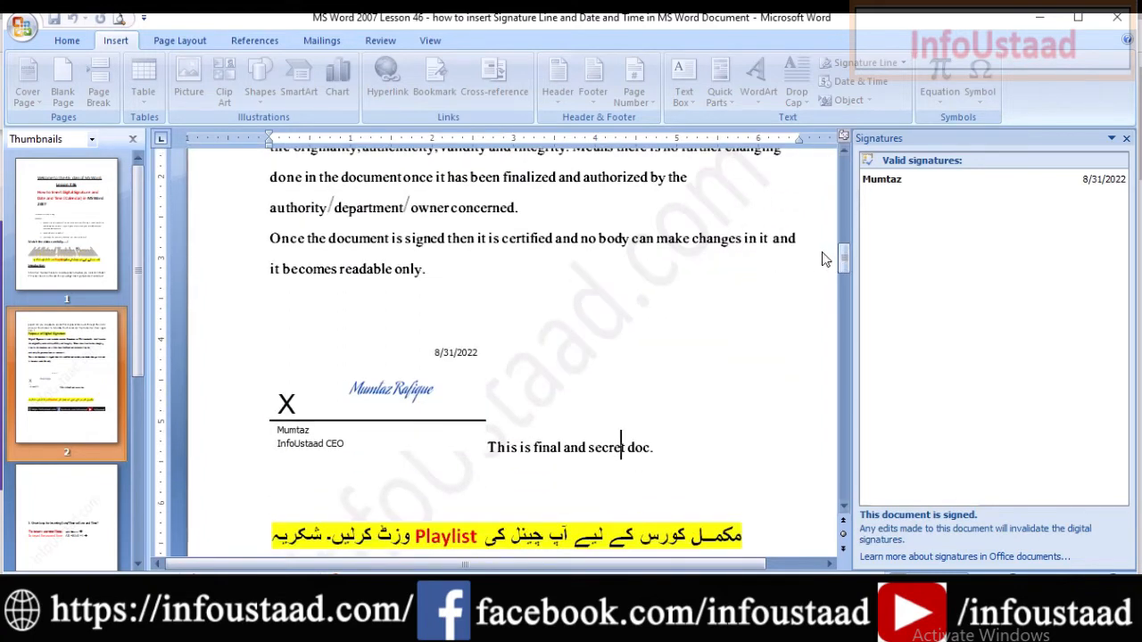
pyautogui.moveTo(1002, 187)
pyautogui.click(889, 183)
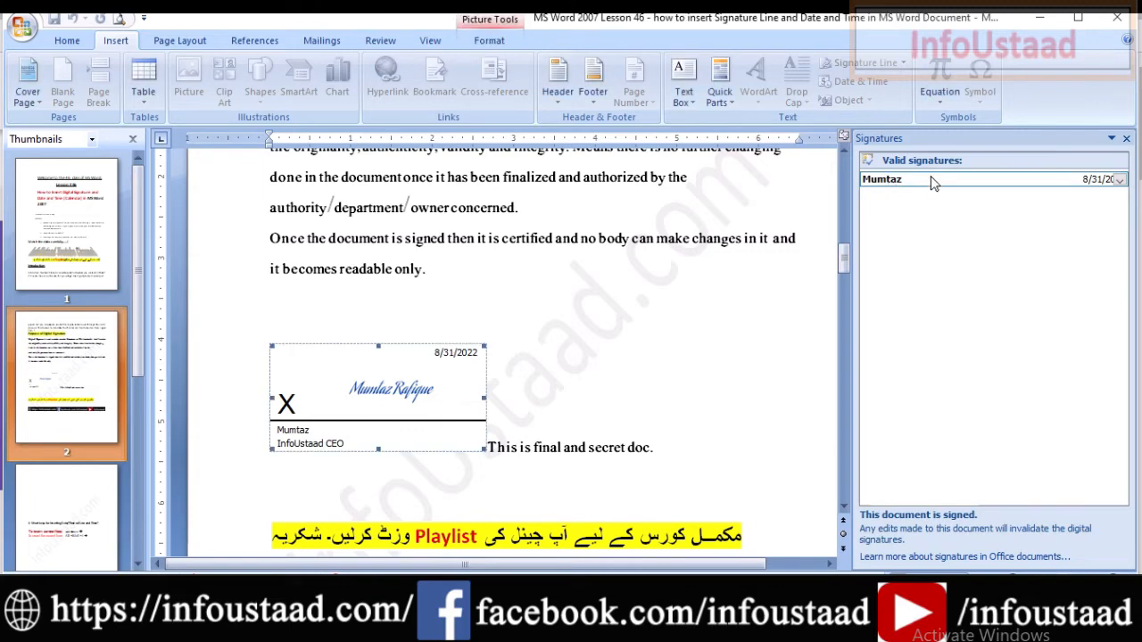
# Open the valid signature's details and inspect its certificate's detailed fields.
pyautogui.click(1120, 182)
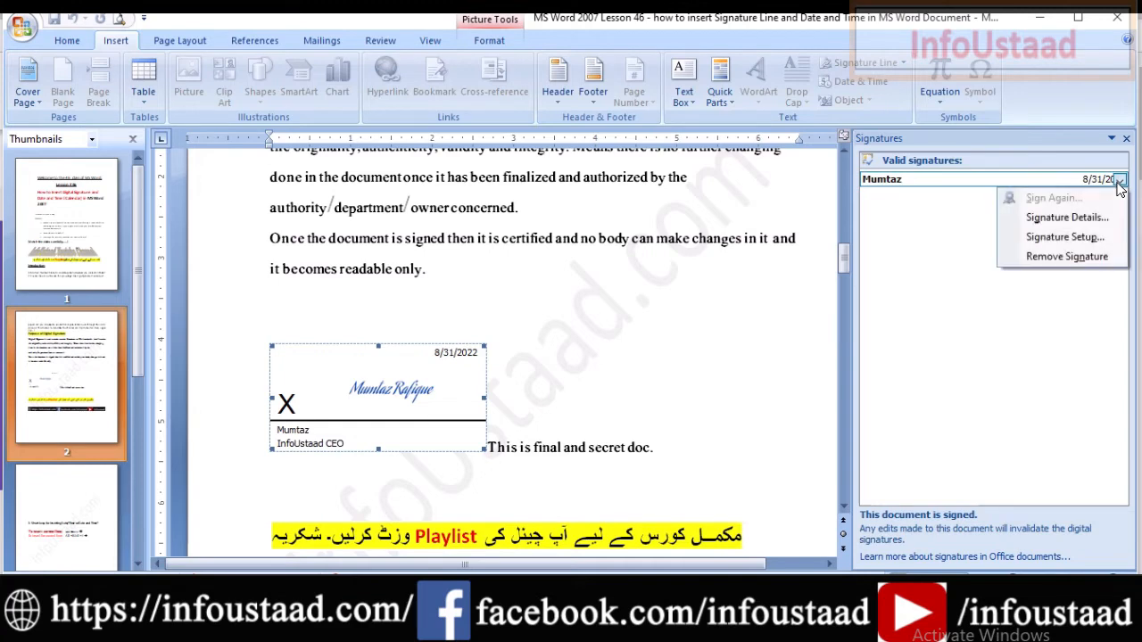
pyautogui.click(1067, 219)
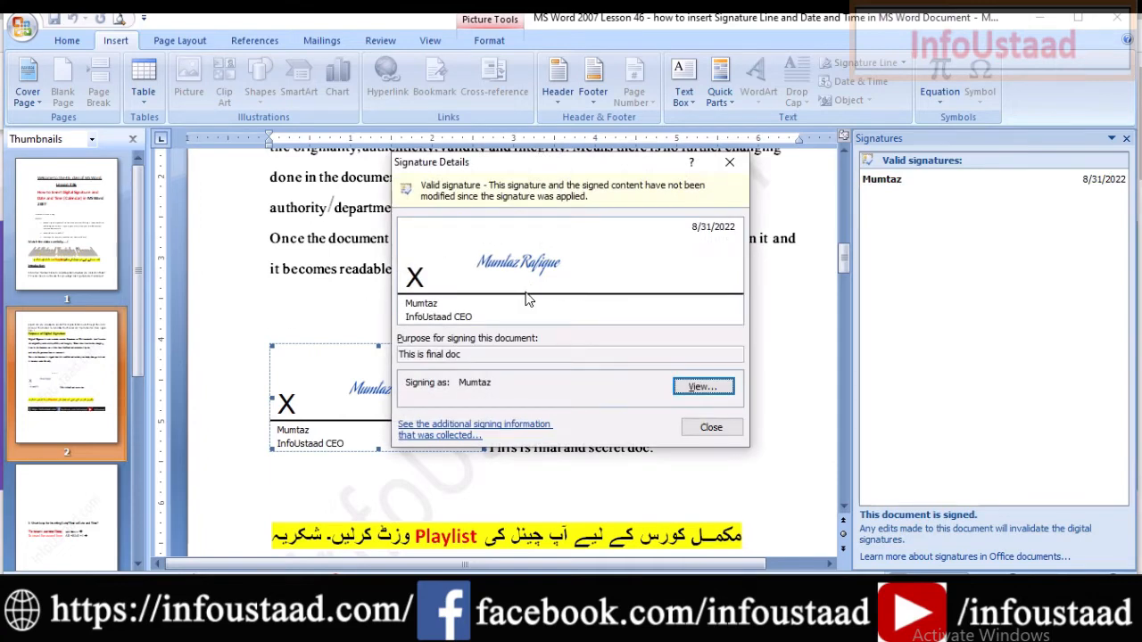
pyautogui.click(703, 388)
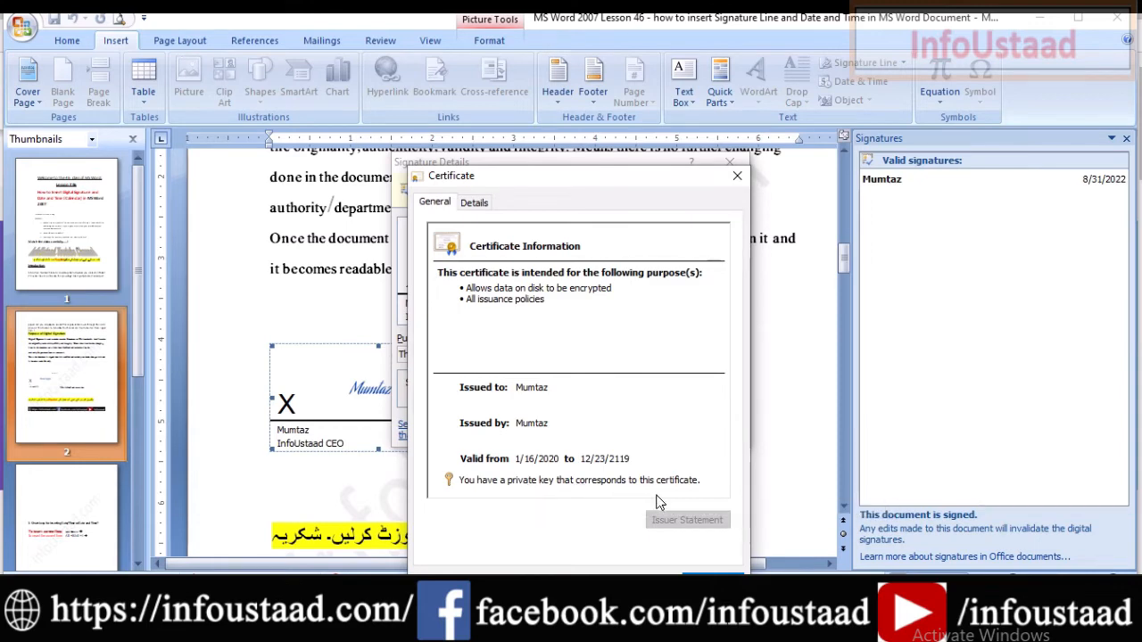
pyautogui.click(486, 205)
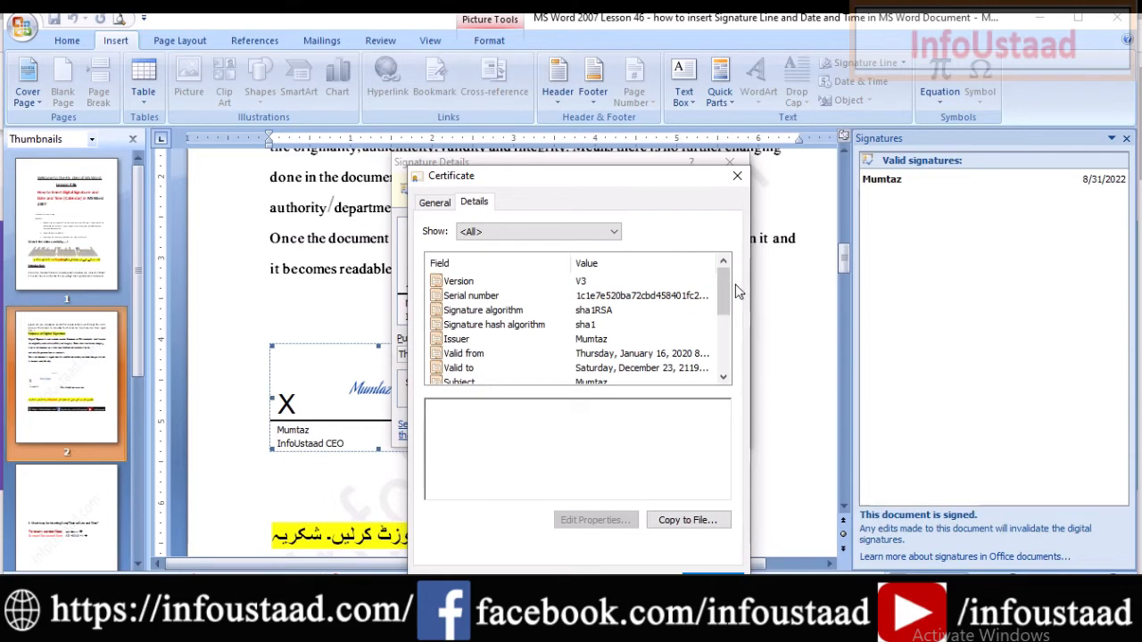
pyautogui.moveTo(728, 284); pyautogui.dragTo(719, 326)
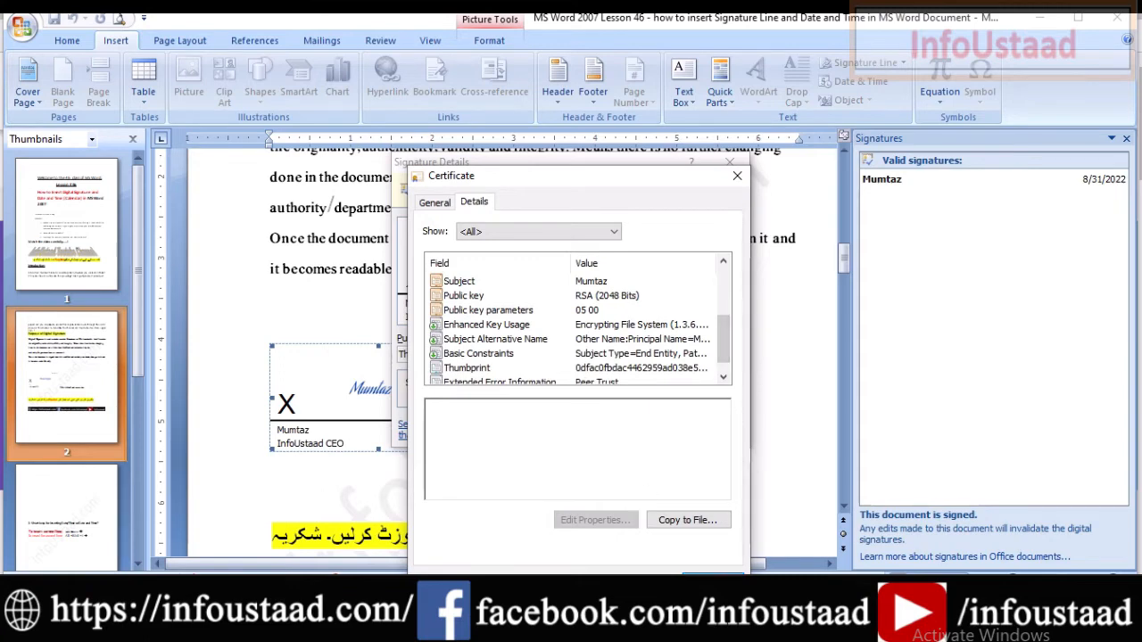
pyautogui.click(712, 583)
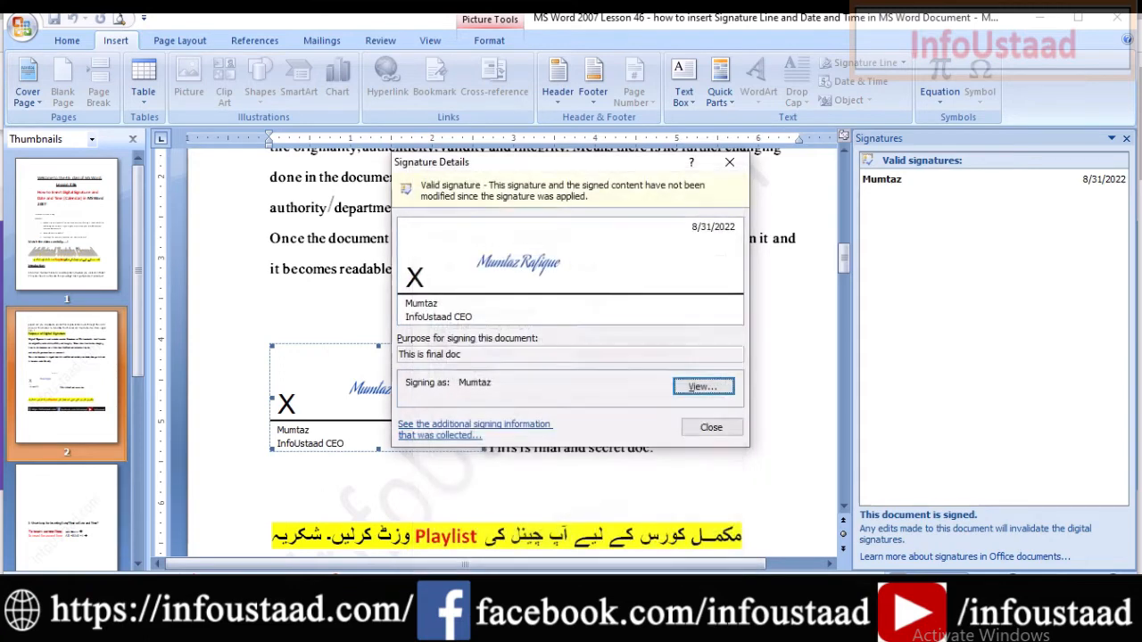
# Recheck the certificate fields, then close the certificate and the Signature Details.
pyautogui.click(701, 387)
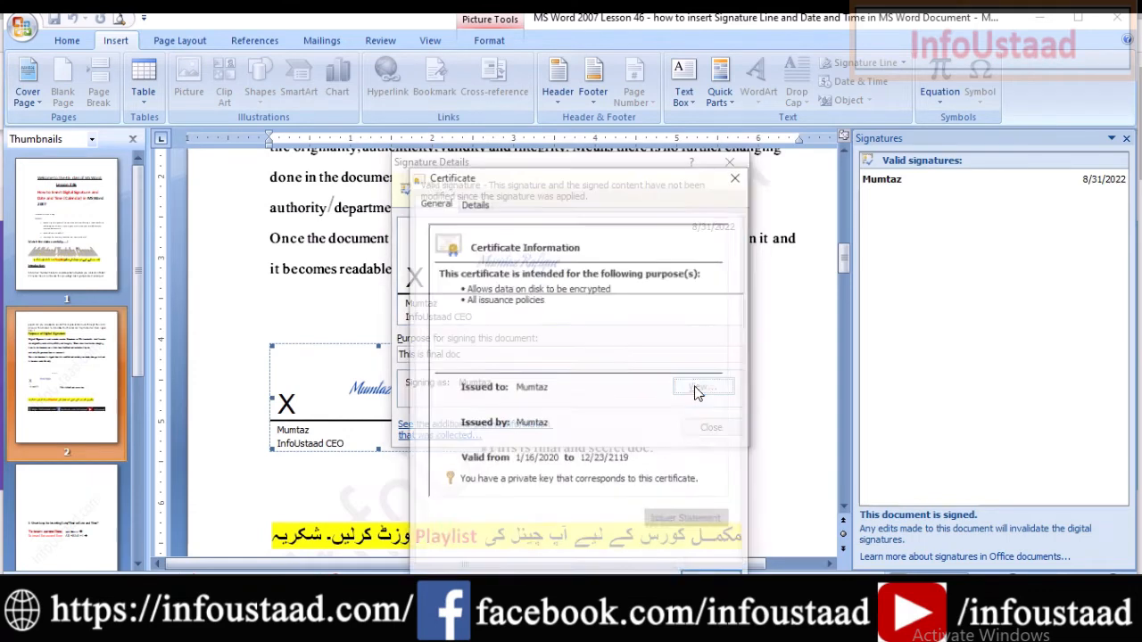
pyautogui.click(473, 203)
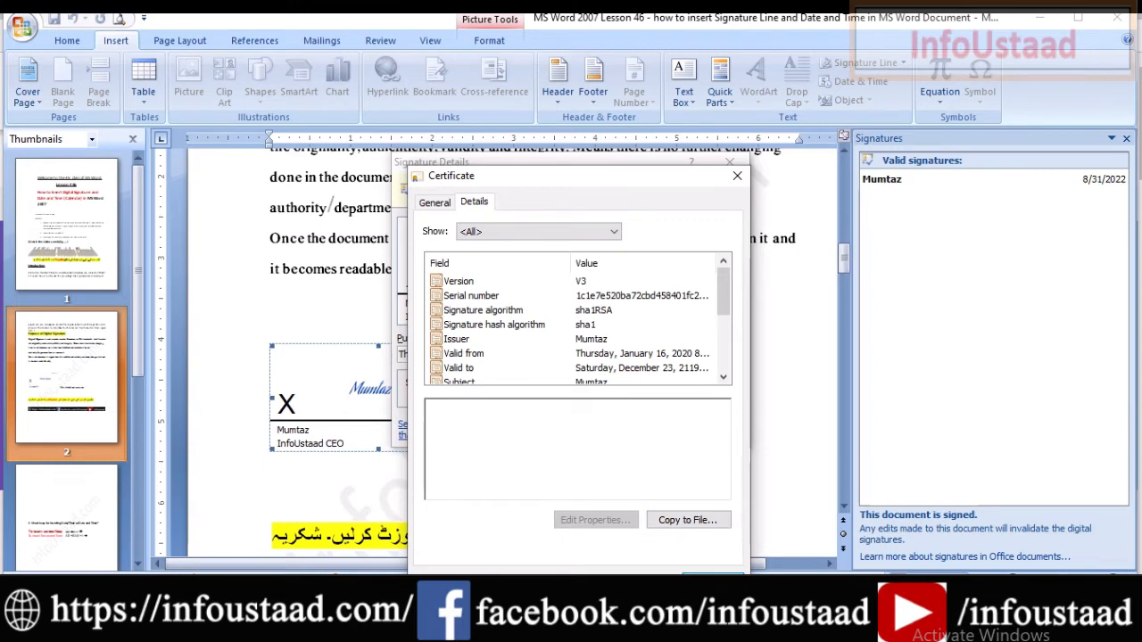
pyautogui.click(711, 582)
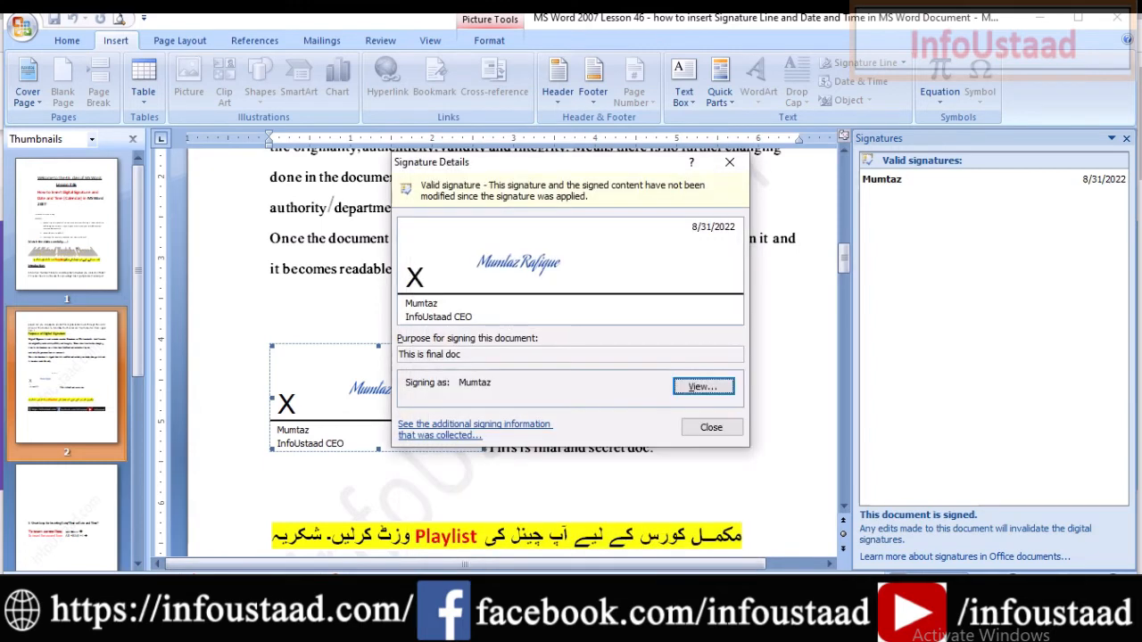
pyautogui.click(710, 429)
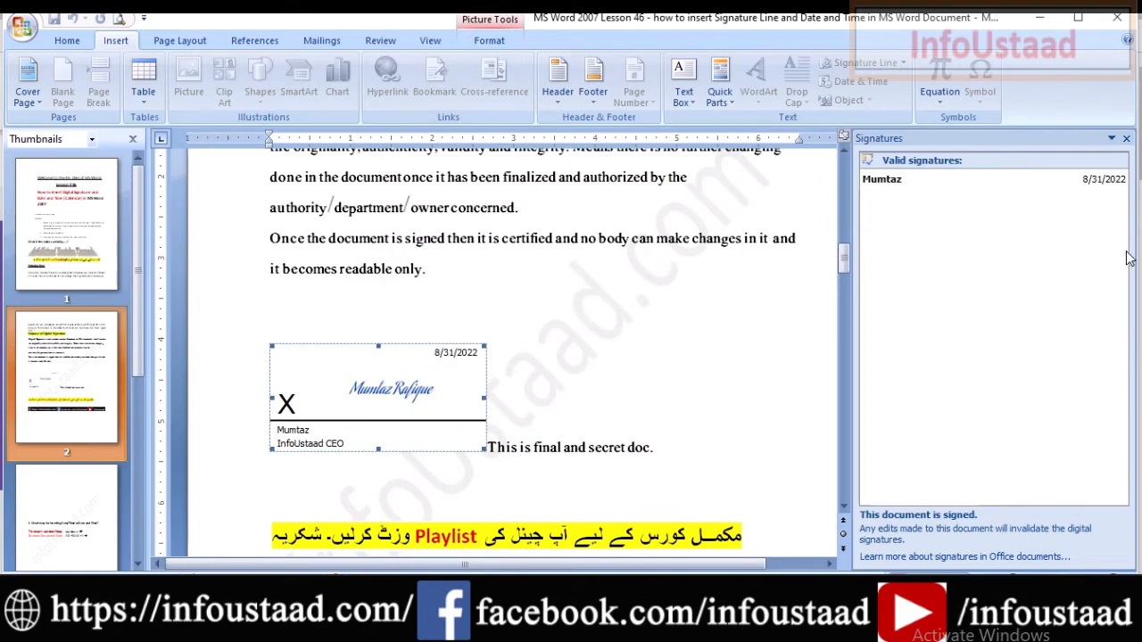
# View the signature's setup information, then close it.
pyautogui.click(1118, 180)
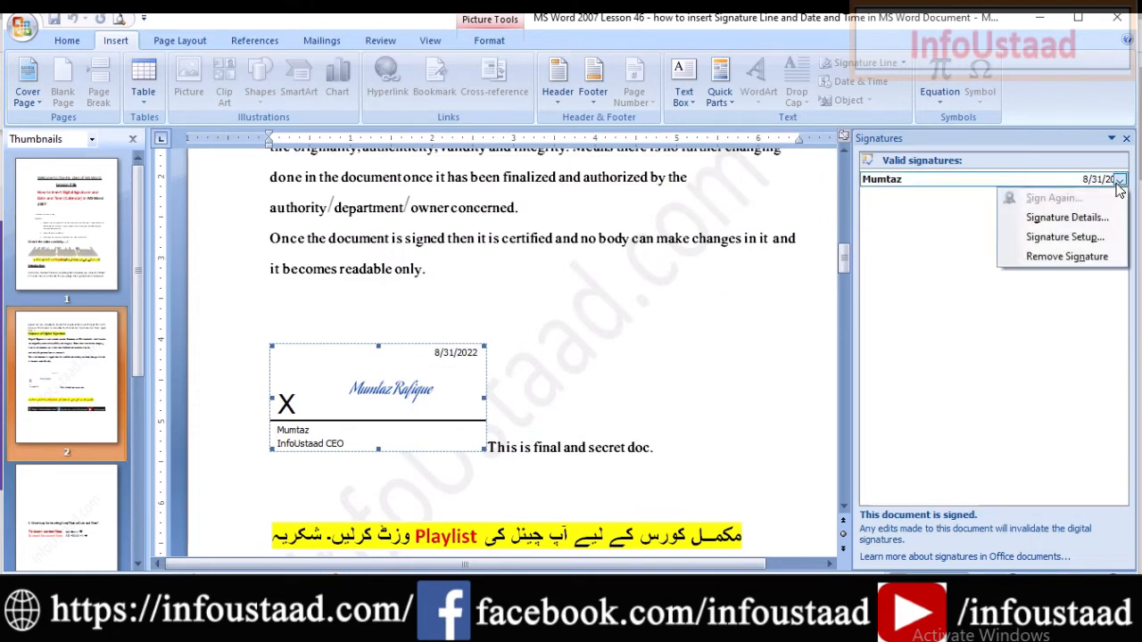
pyautogui.click(1069, 242)
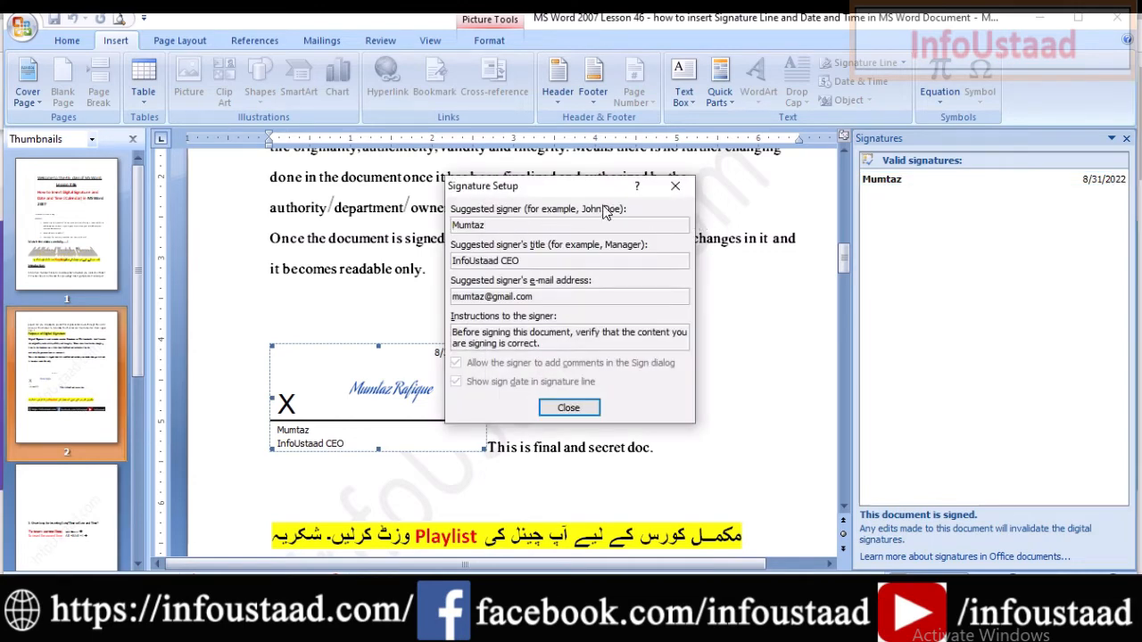
pyautogui.click(676, 188)
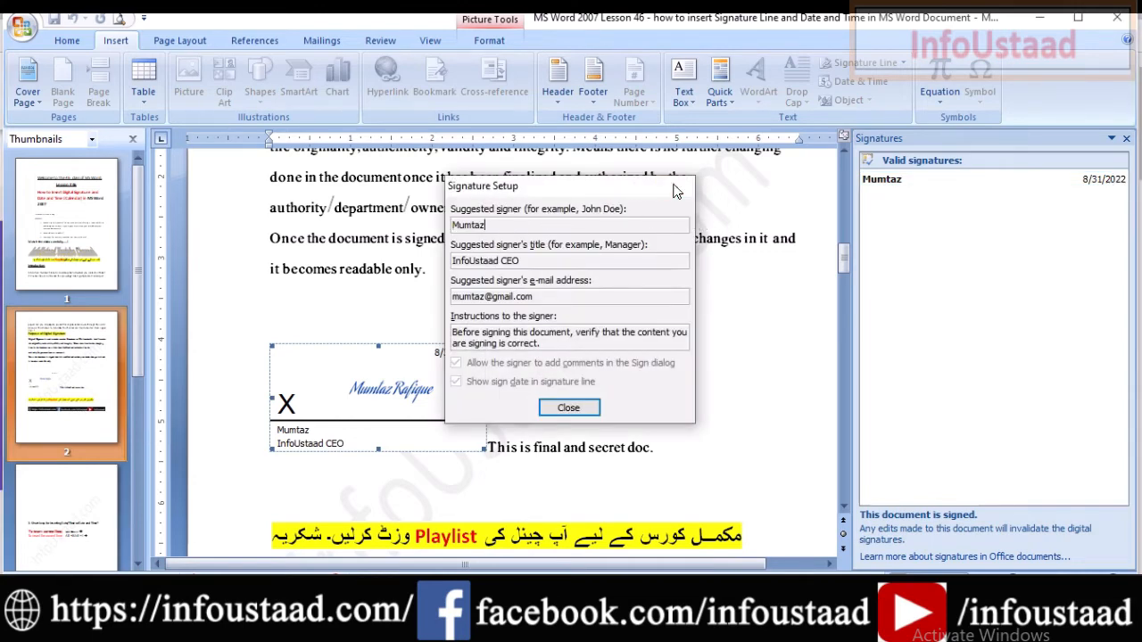
# Permanently remove the digital signature from the page 2 signature line.
pyautogui.click(1120, 181)
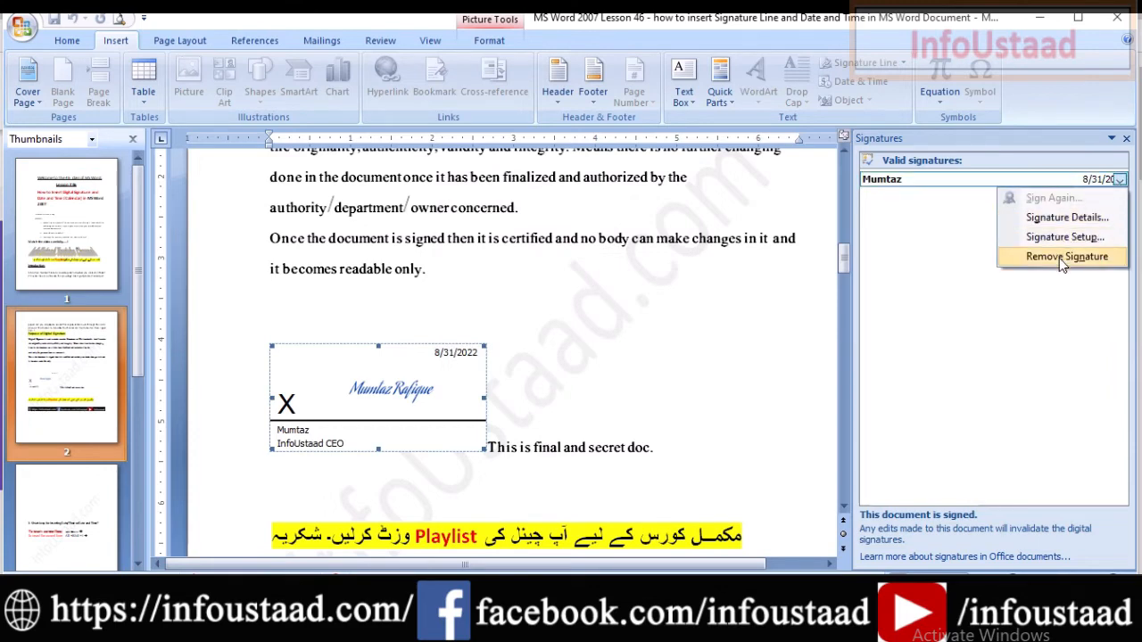
pyautogui.click(1064, 257)
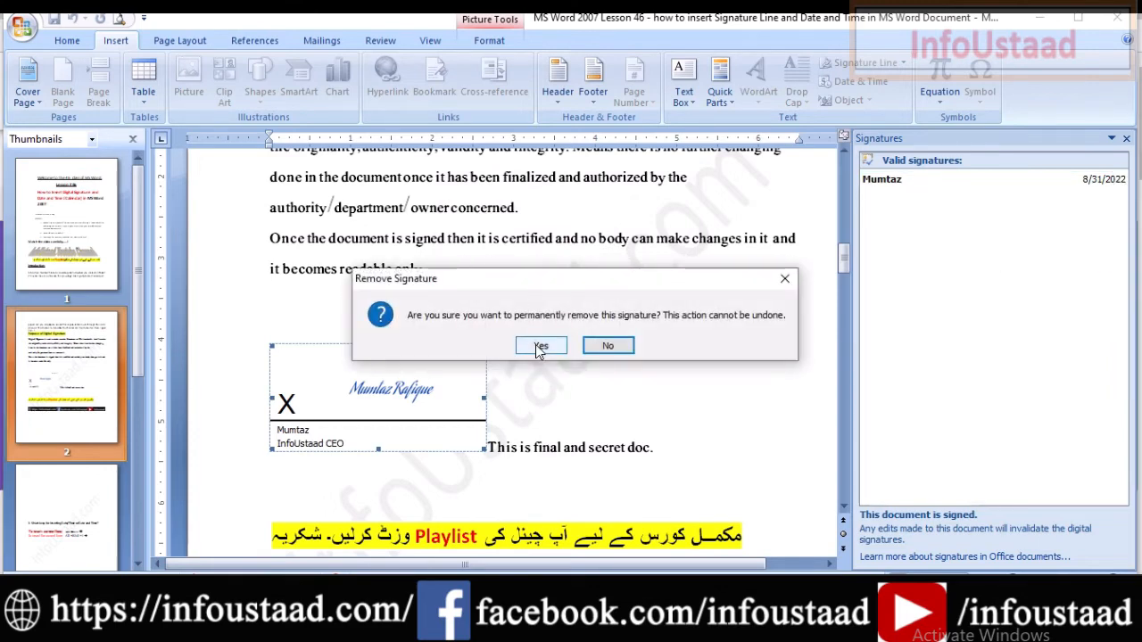
pyautogui.click(539, 347)
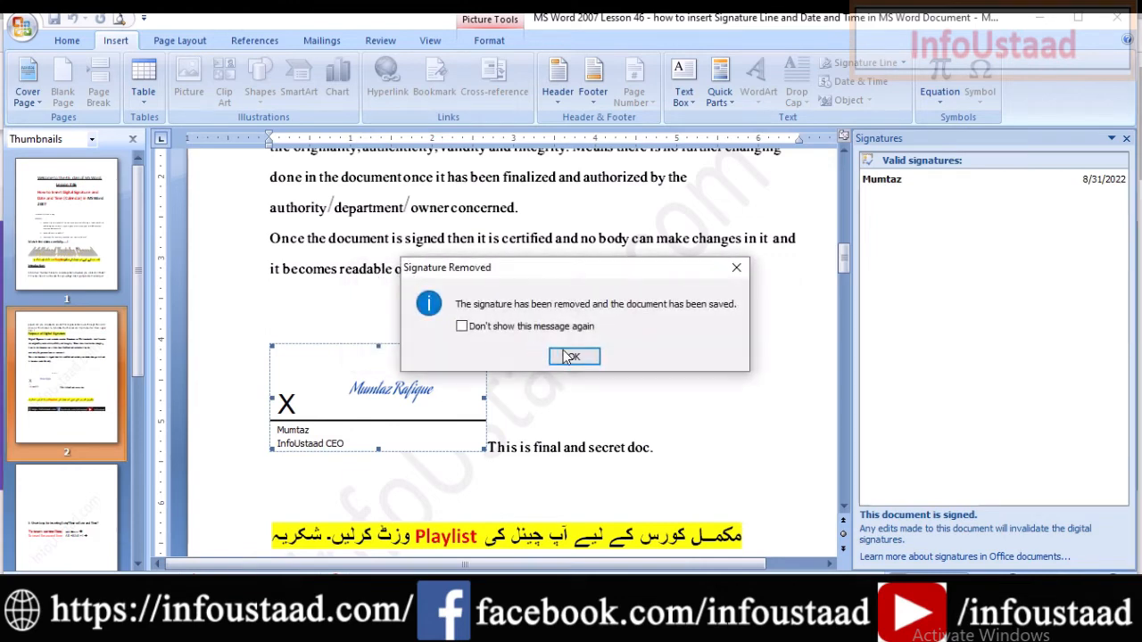
pyautogui.click(568, 357)
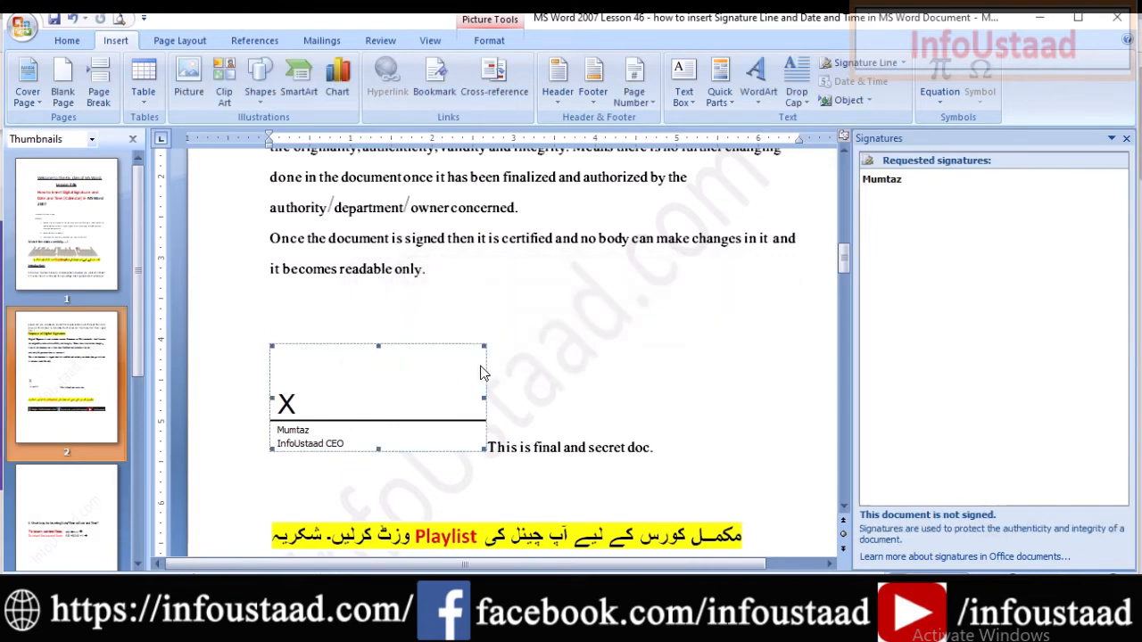
pyautogui.click(582, 372)
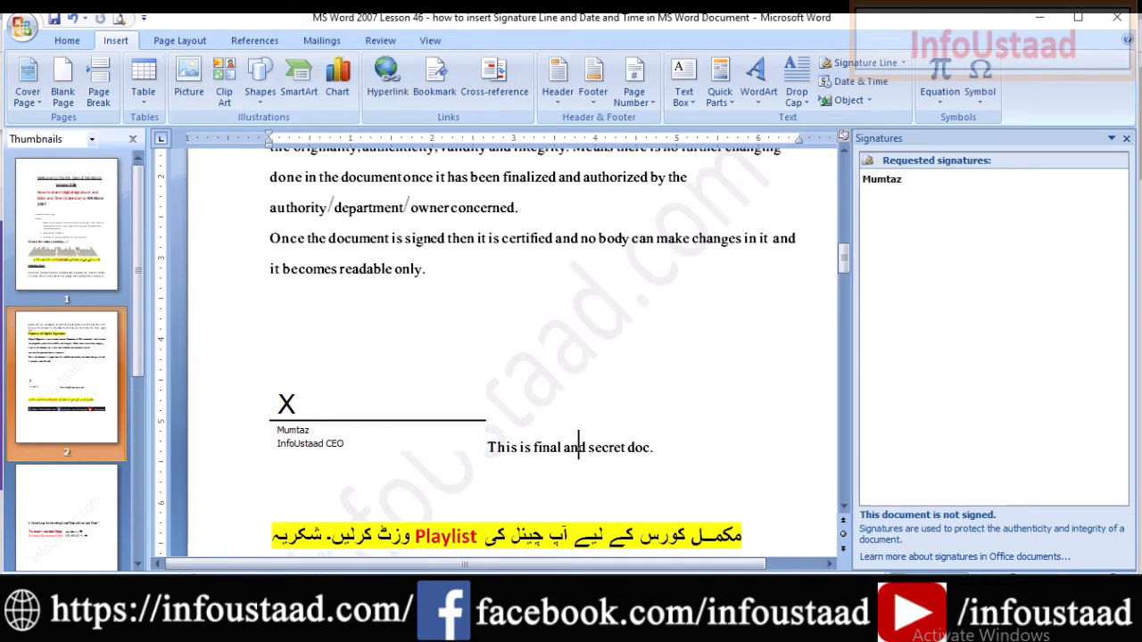
# Close the Signatures pane and move to page 3's date and time shortcut section.
pyautogui.moveTo(5, 16); pyautogui.dragTo(1099, 160)
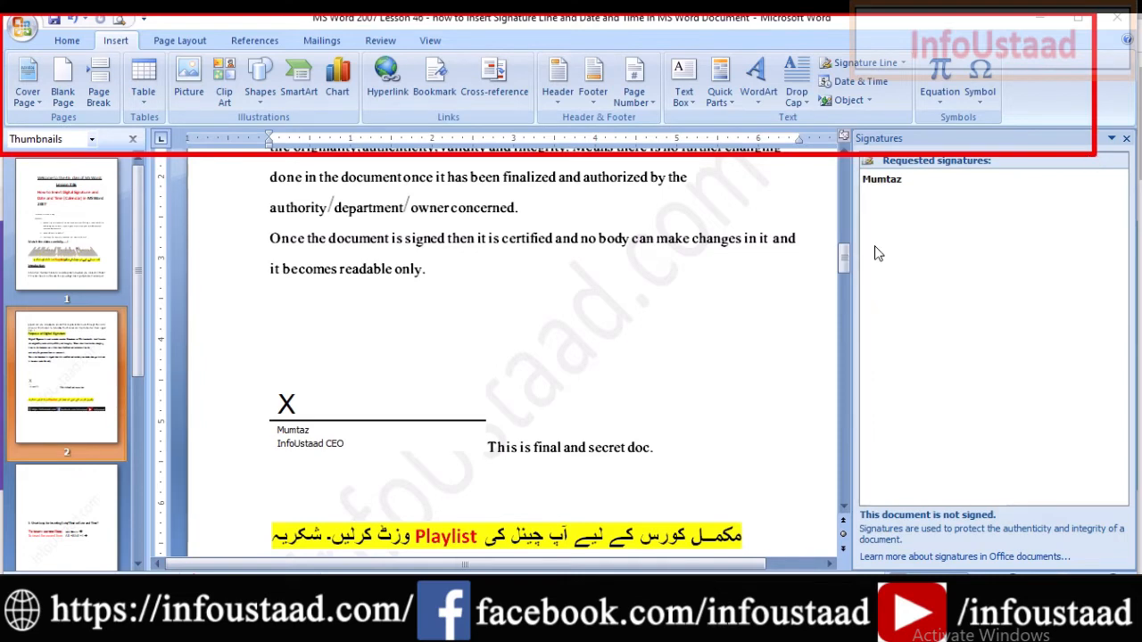
pyautogui.click(1125, 140)
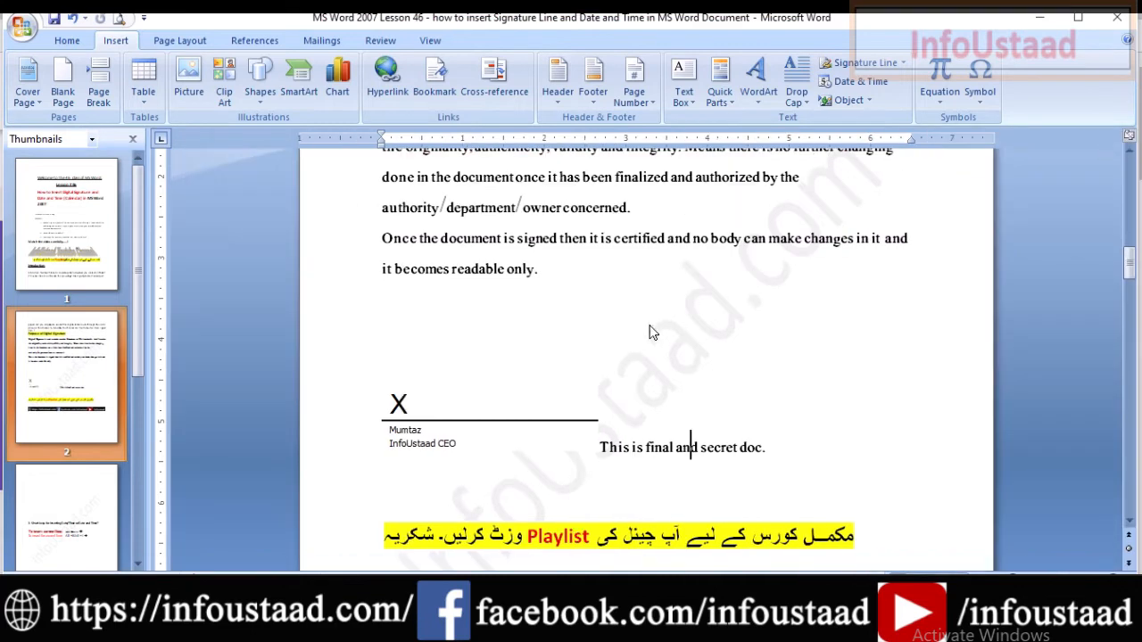
pyautogui.click(487, 416)
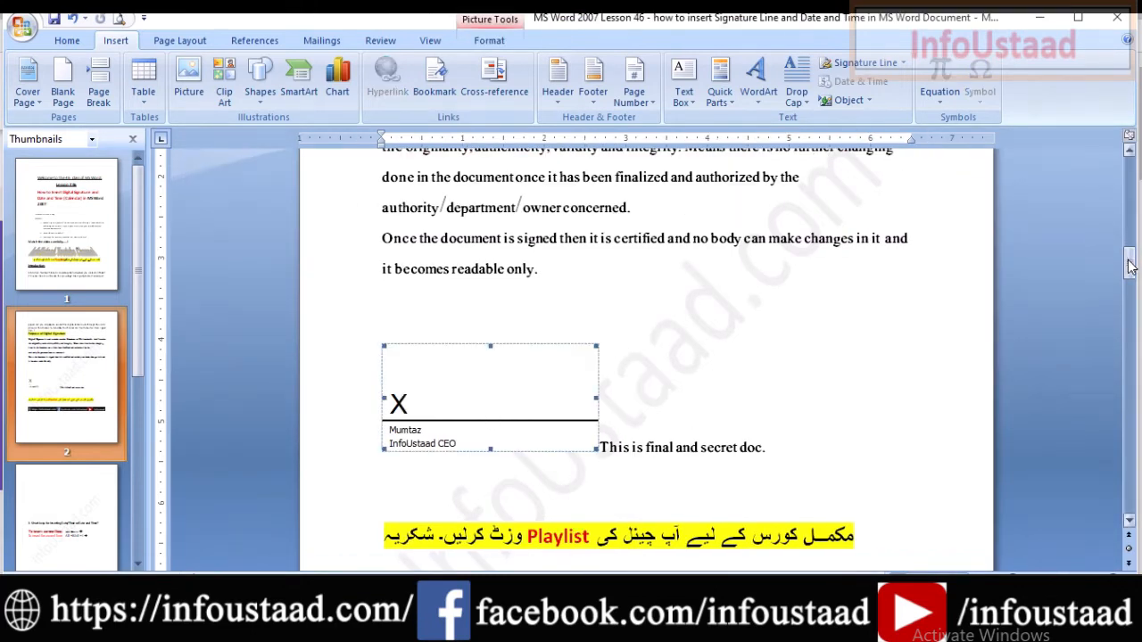
pyautogui.moveTo(1129, 266); pyautogui.dragTo(1123, 344)
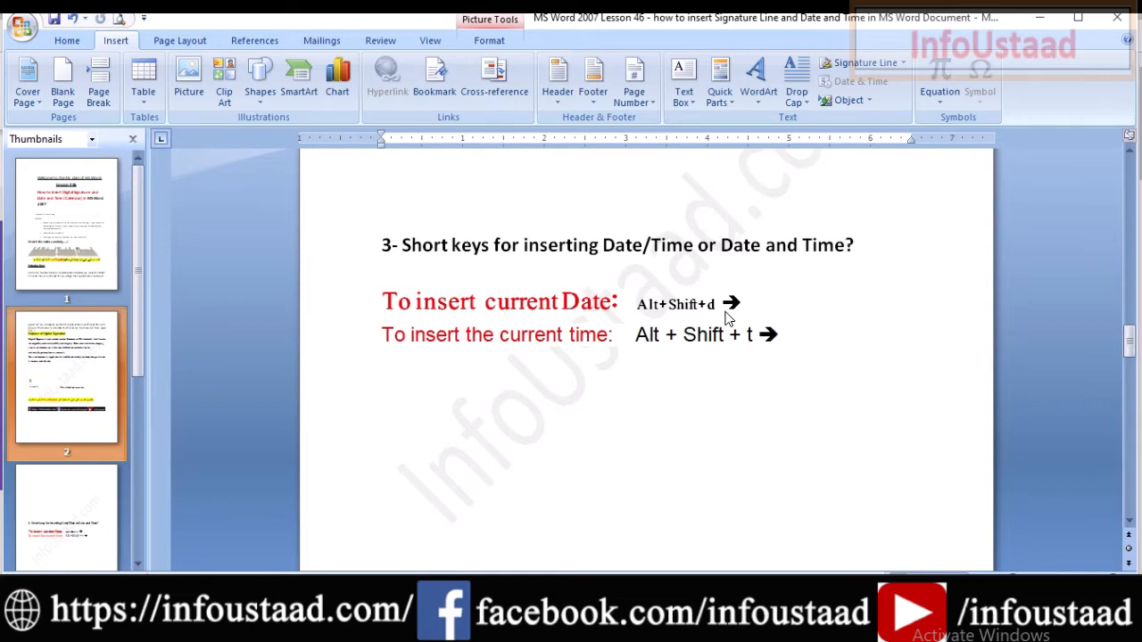
pyautogui.click(613, 455)
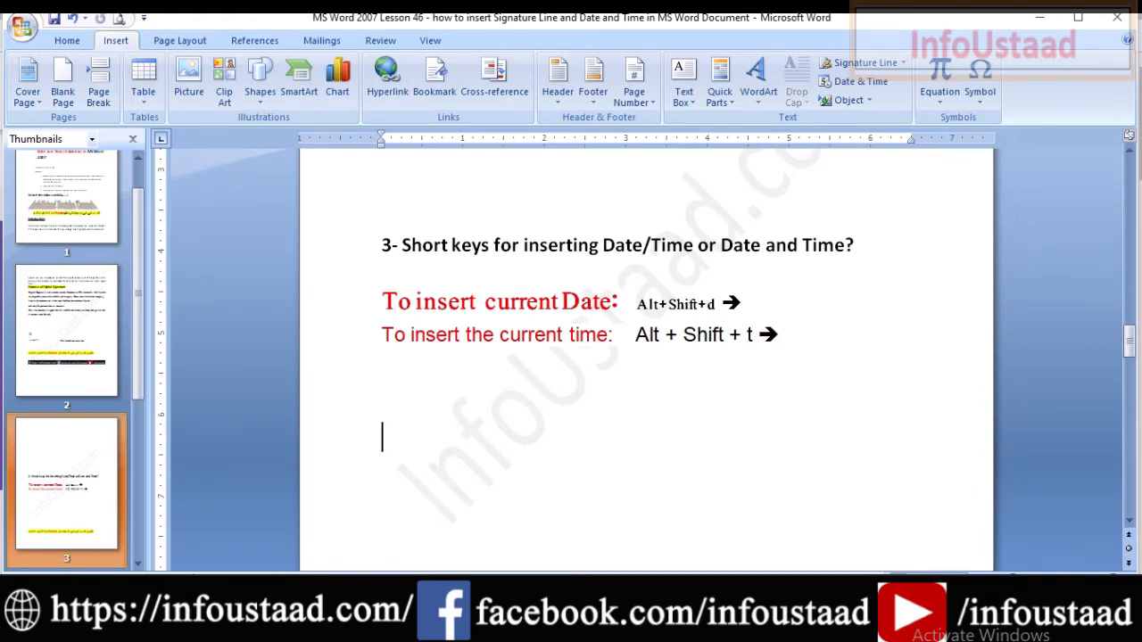
pyautogui.click(879, 87)
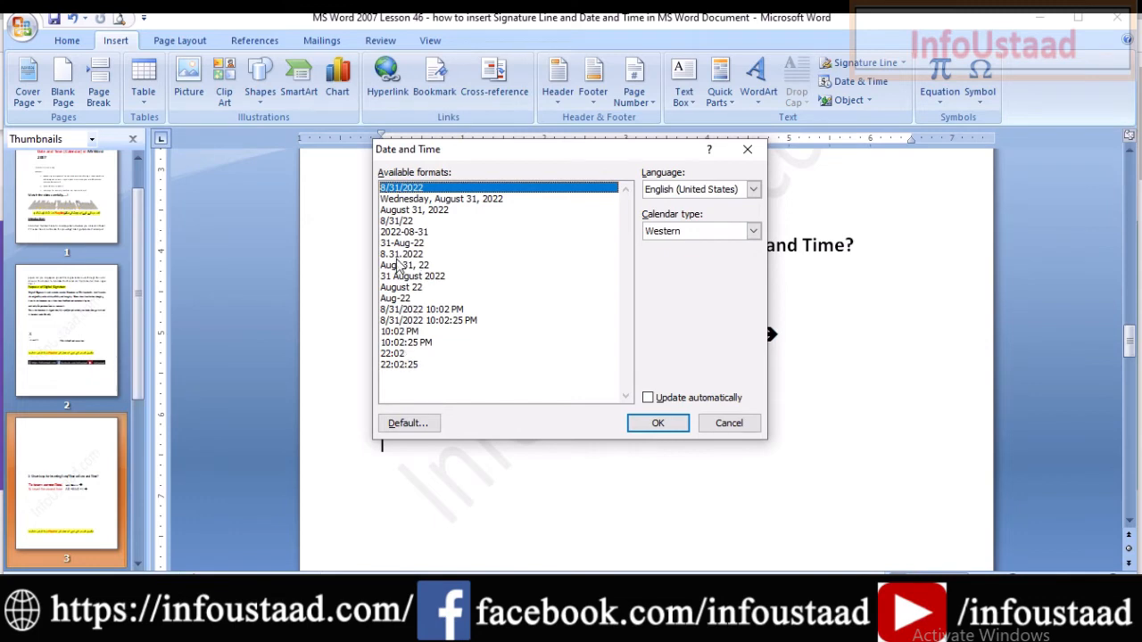
pyautogui.click(429, 200)
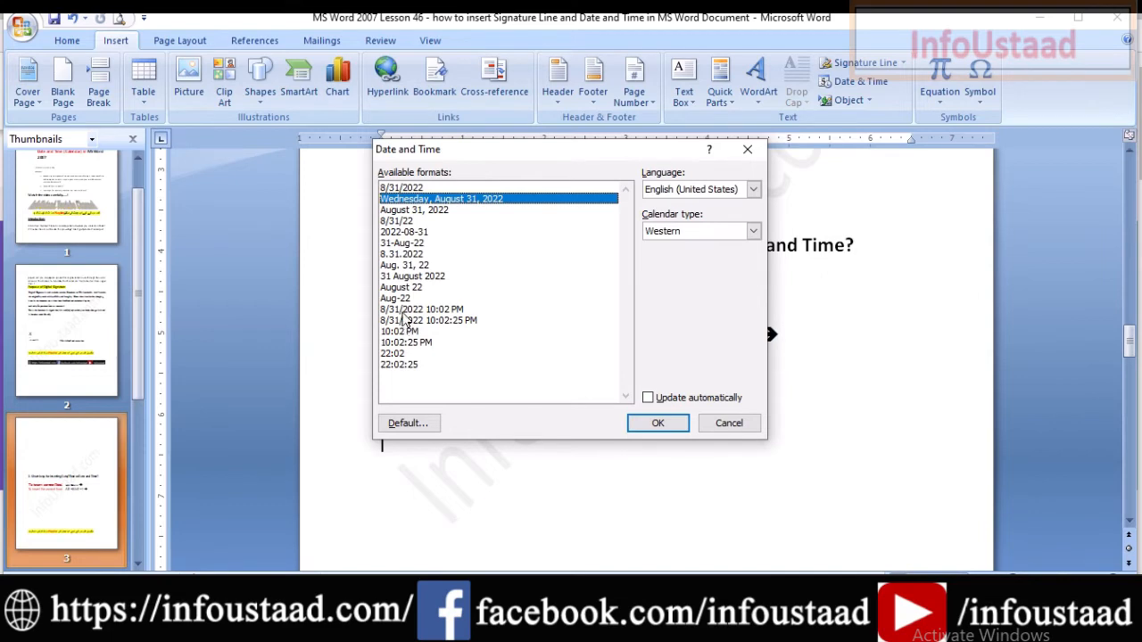
pyautogui.click(752, 191)
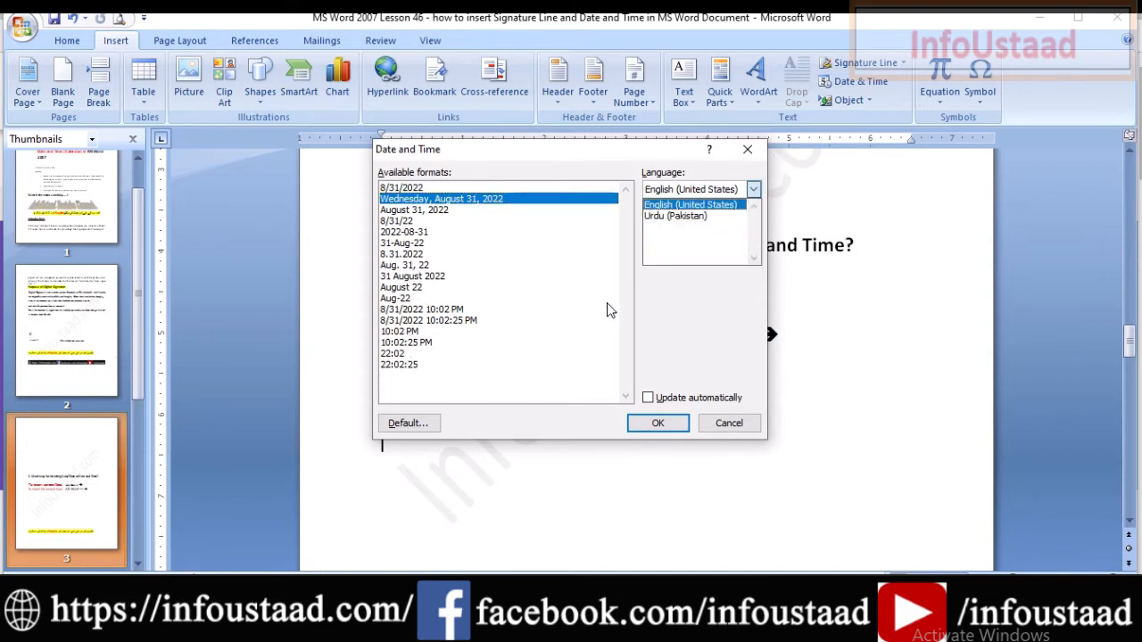
pyautogui.click(753, 191)
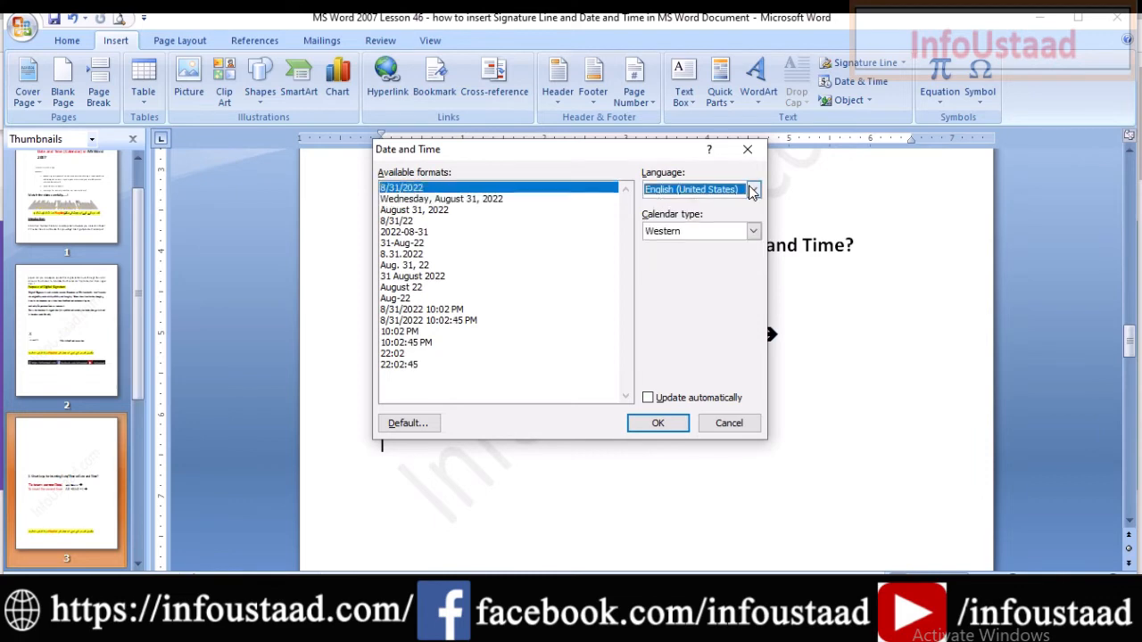
pyautogui.click(752, 232)
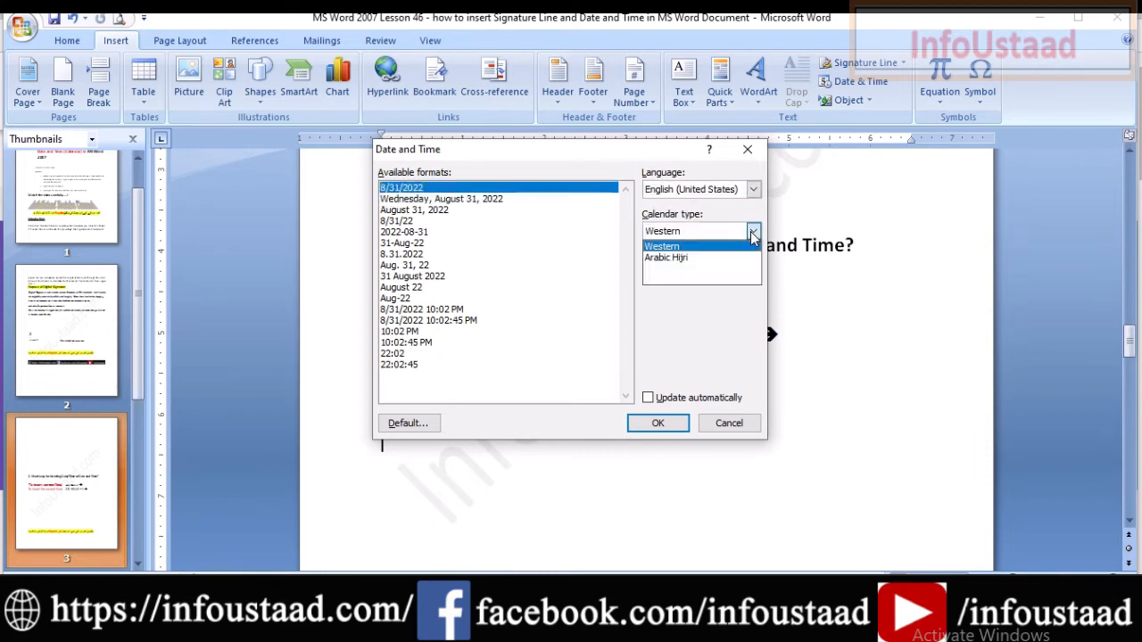
pyautogui.click(753, 232)
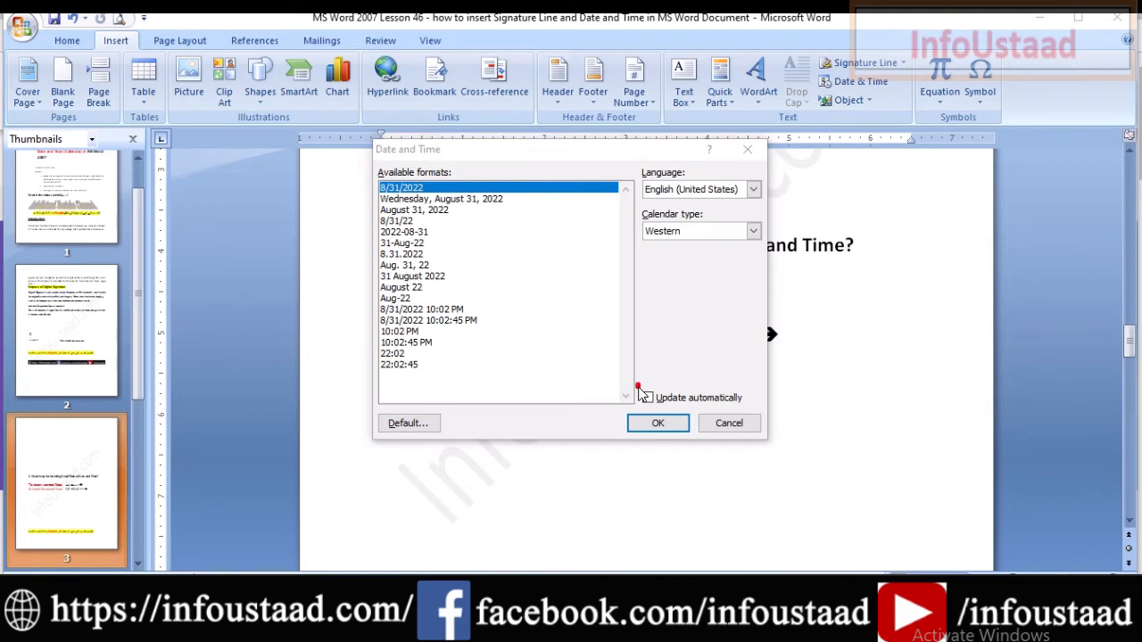
pyautogui.moveTo(637, 386); pyautogui.dragTo(667, 413)
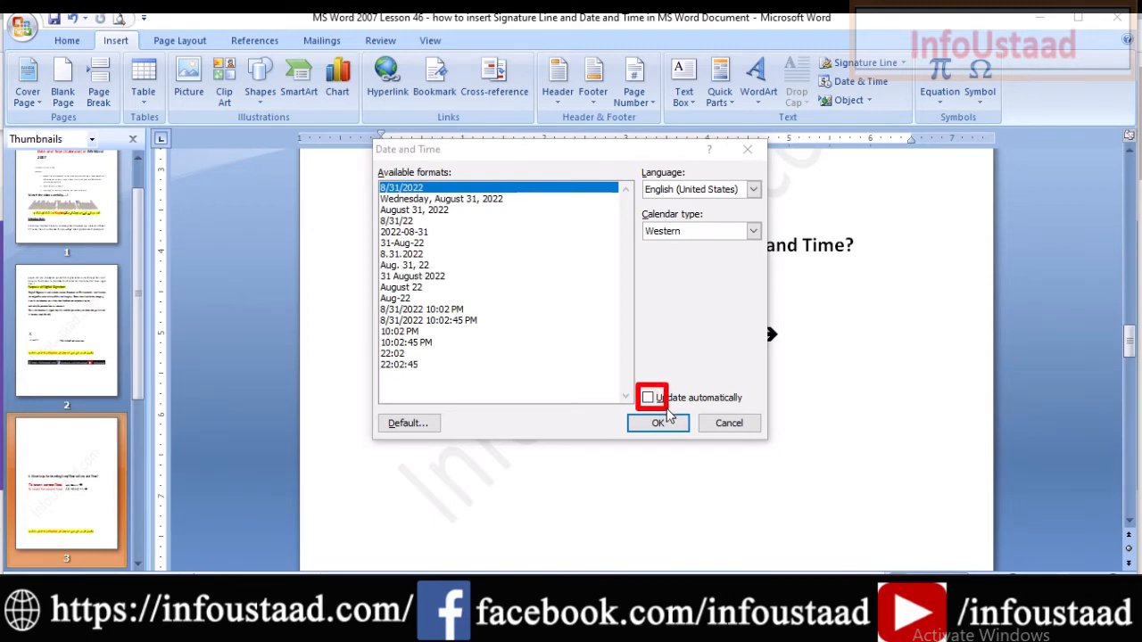
pyautogui.press('Escape')
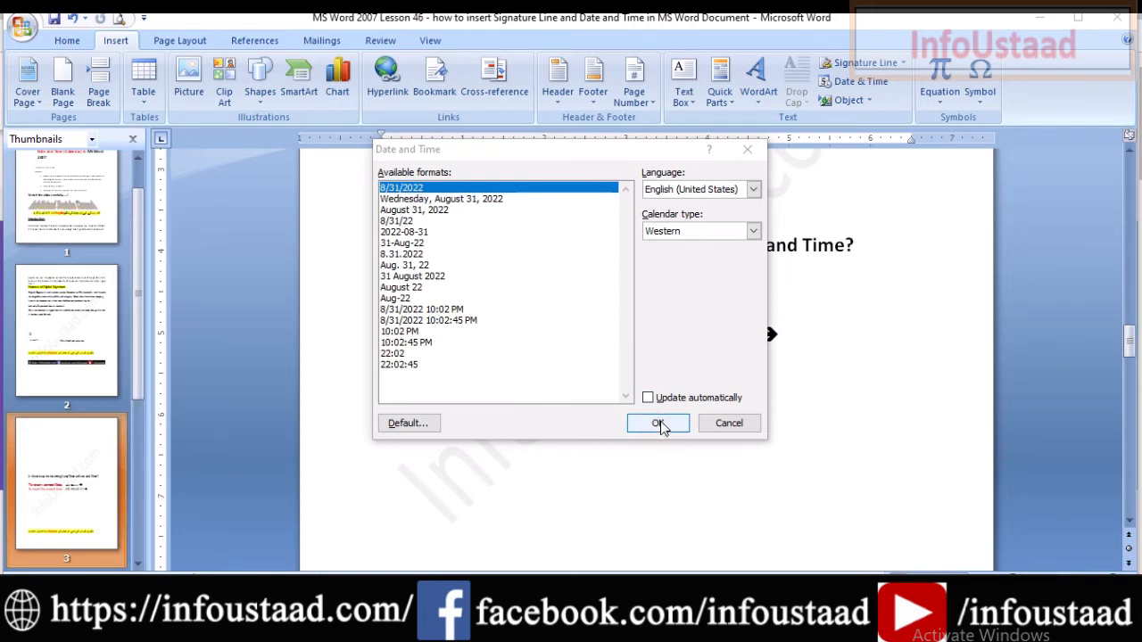
pyautogui.click(456, 198)
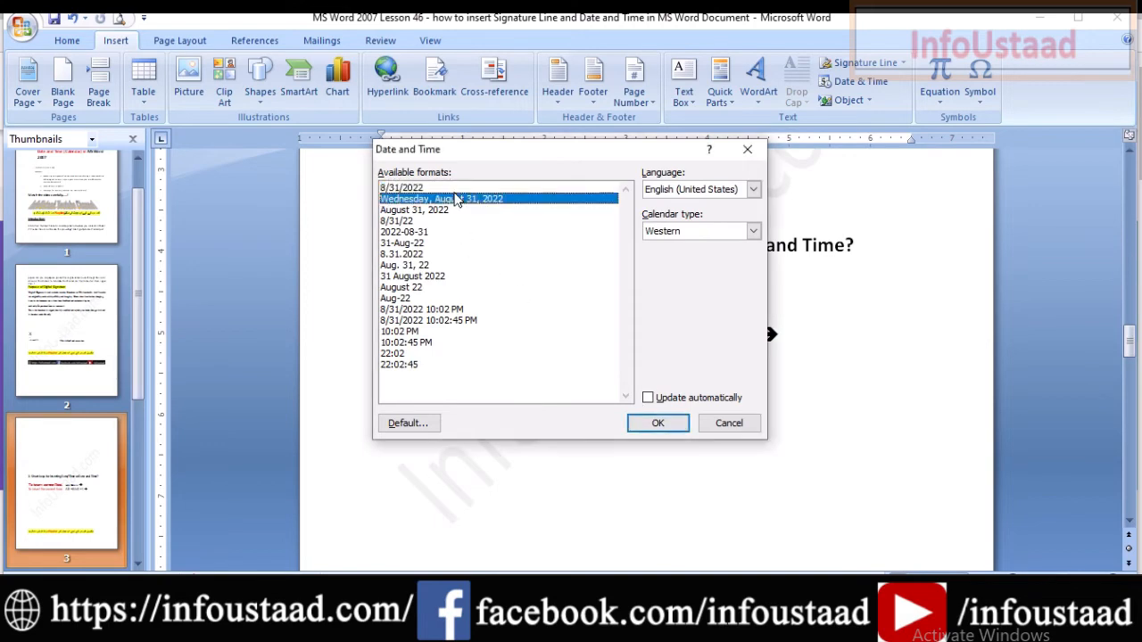
pyautogui.click(658, 423)
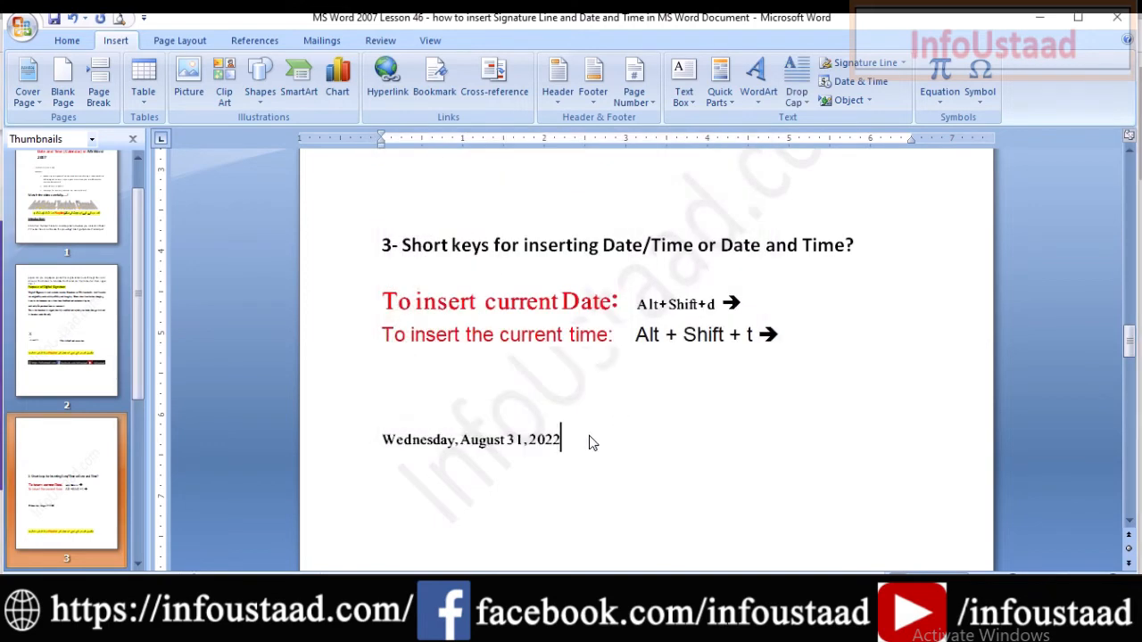
pyautogui.tripleClick(393, 439)
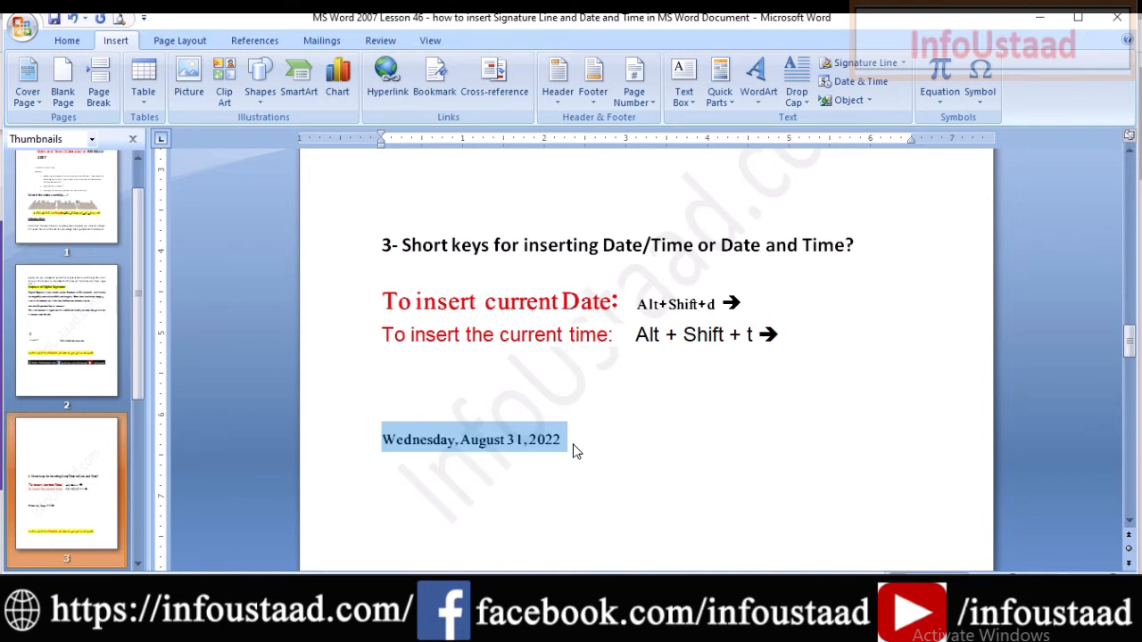
pyautogui.press('Delete')
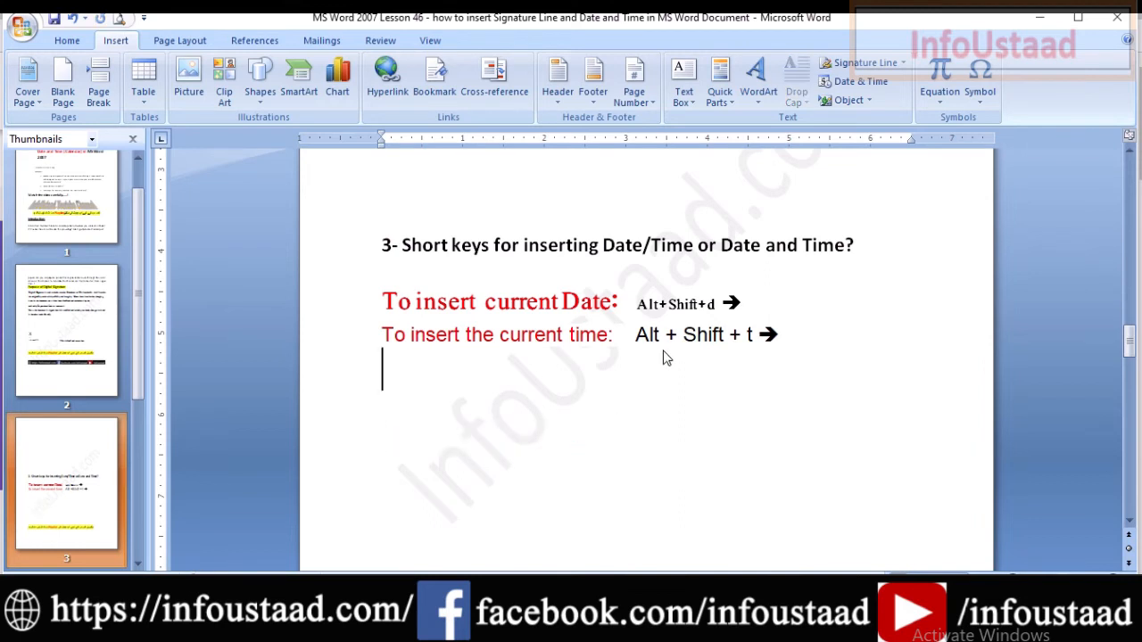